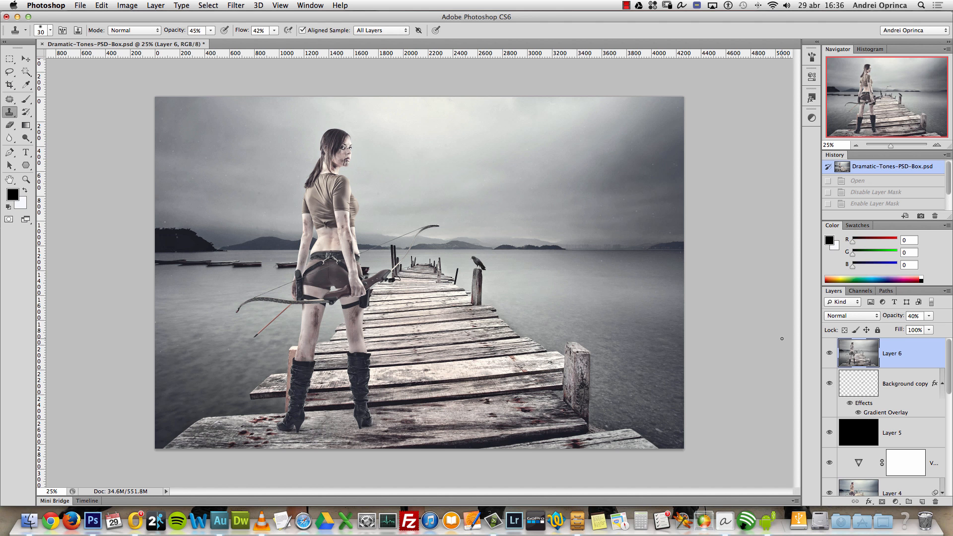
- Examine the finished dramatic-tones composite, from the woman's face and hair down to the pier planks
key("super+1")
left_click_drag(362, 115, 559, 336)
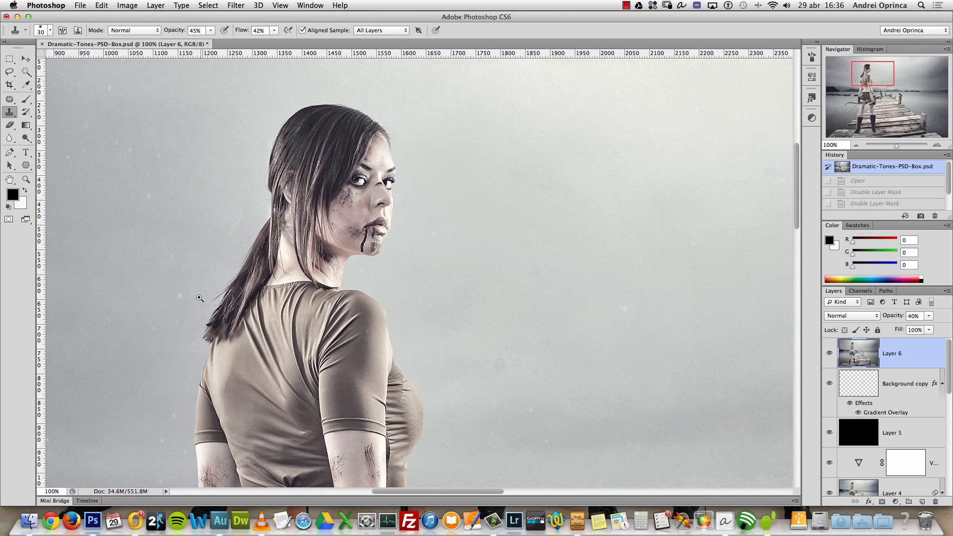
scroll(198, 296, "up", 1)
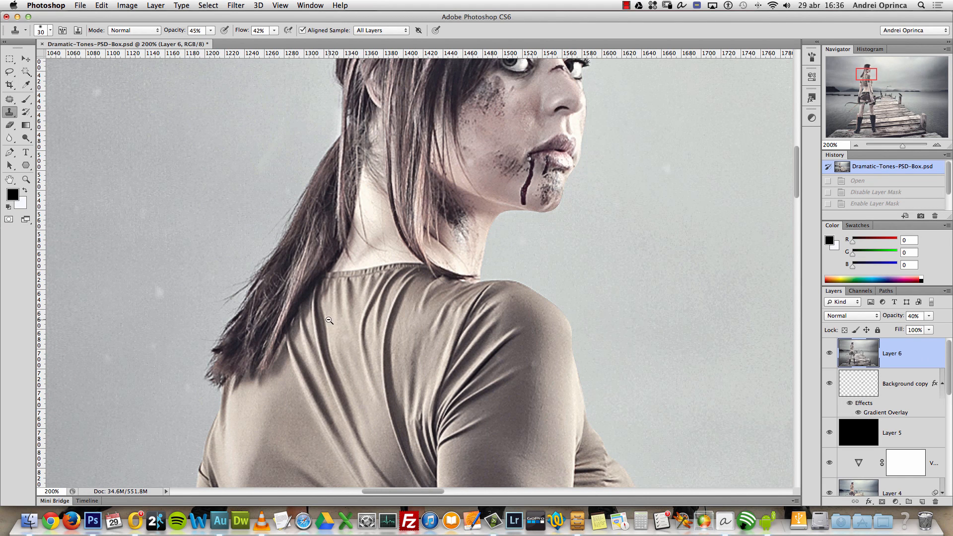
scroll(328, 320, "down", 2)
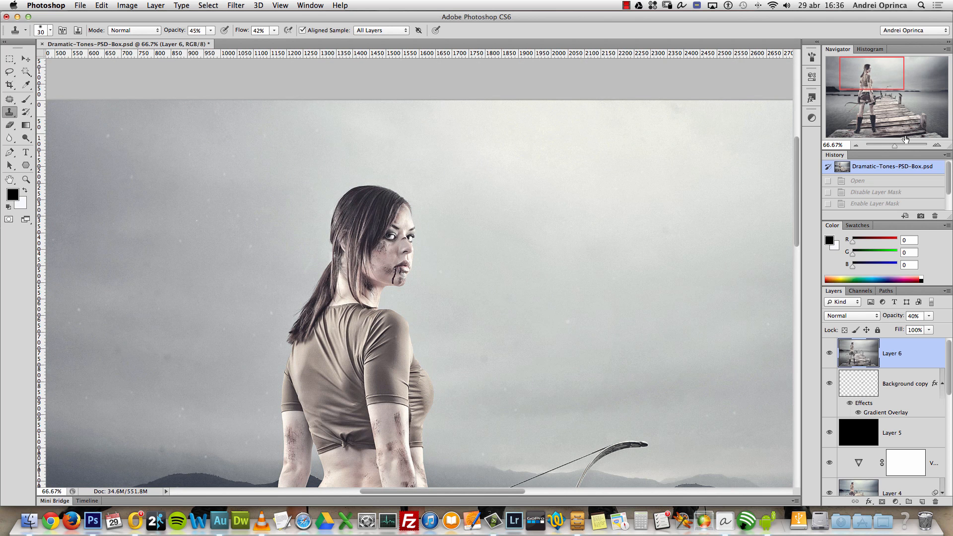
left_click(857, 146)
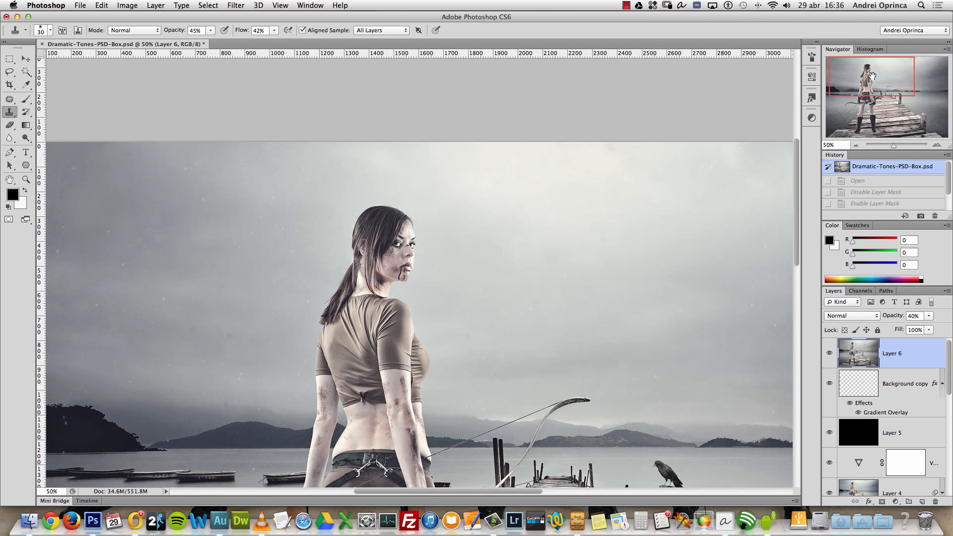
left_click_drag(872, 73, 872, 86)
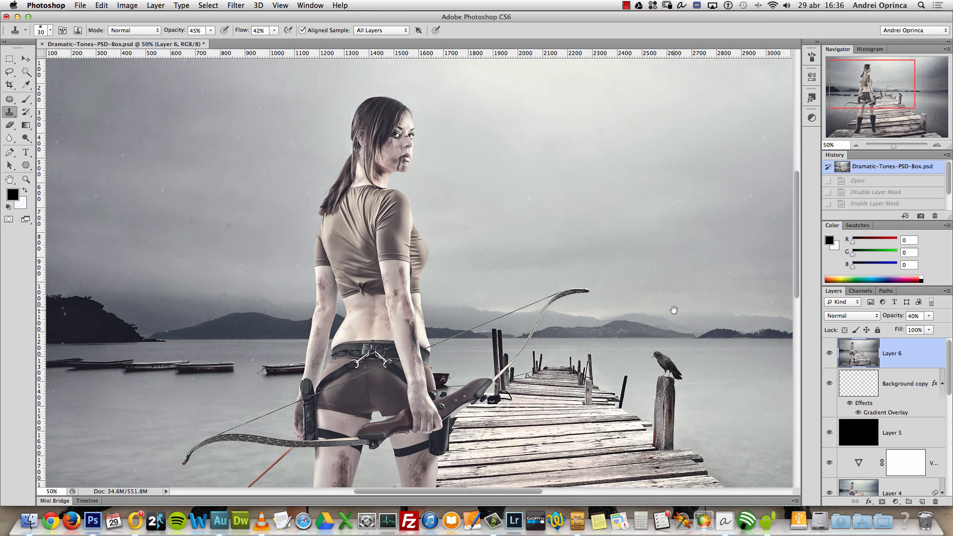
left_click_drag(679, 308, 620, 255)
left_click(494, 253, "alt")
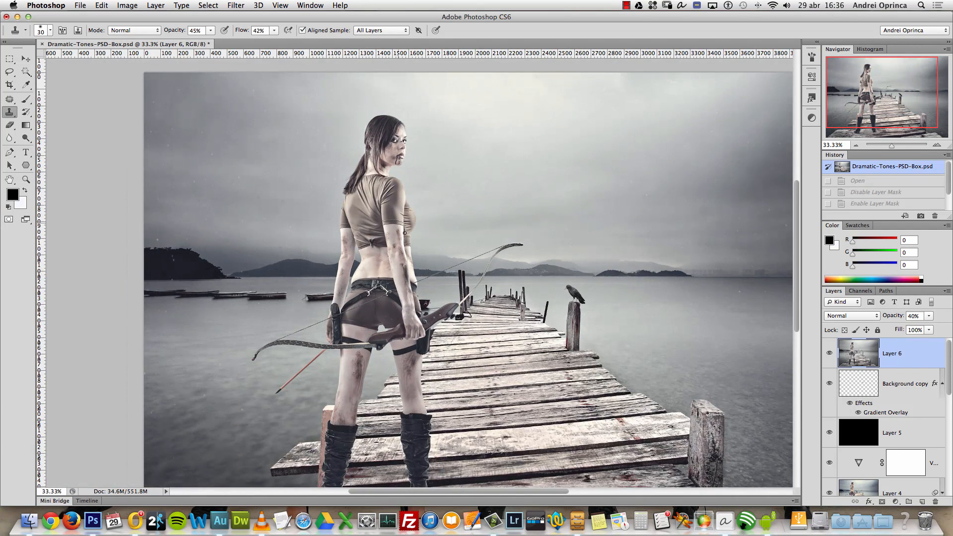
scroll(427, 251, "down", 5)
scroll(427, 251, "right", 2)
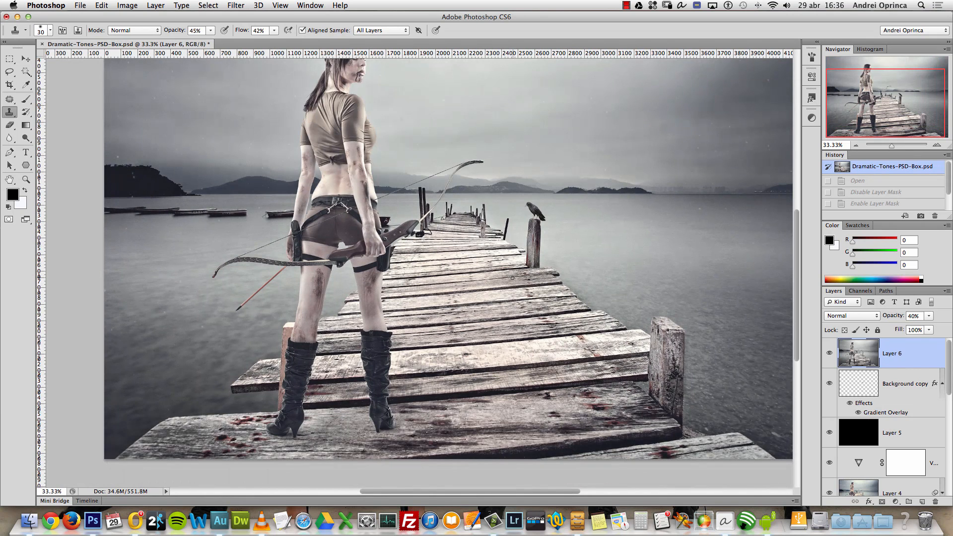
- Switch to Finder and preview the source images: the Depositphotos_2784903_original.jpg pier photo and the sheri_lara_reborn model JPG
key("super+Tab")
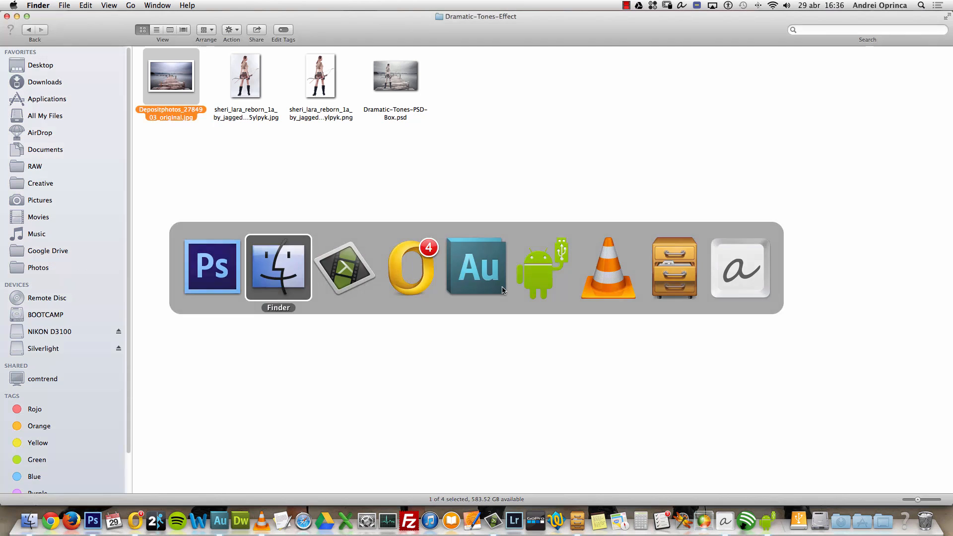
left_click(169, 97)
left_click(161, 87)
key("space")
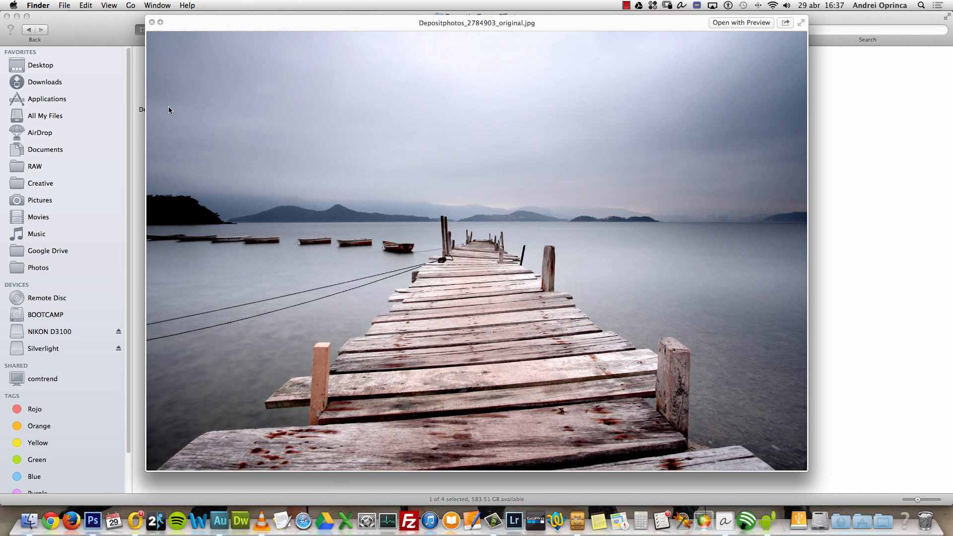
key("Right")
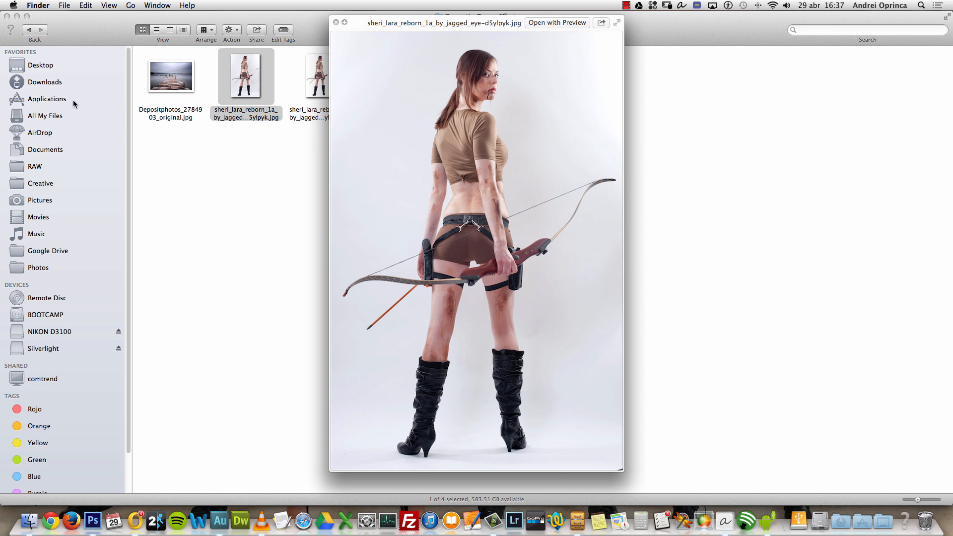
- Switch to Chrome, open the deviantART site and search its art for "jagged eye"
left_click(52, 519)
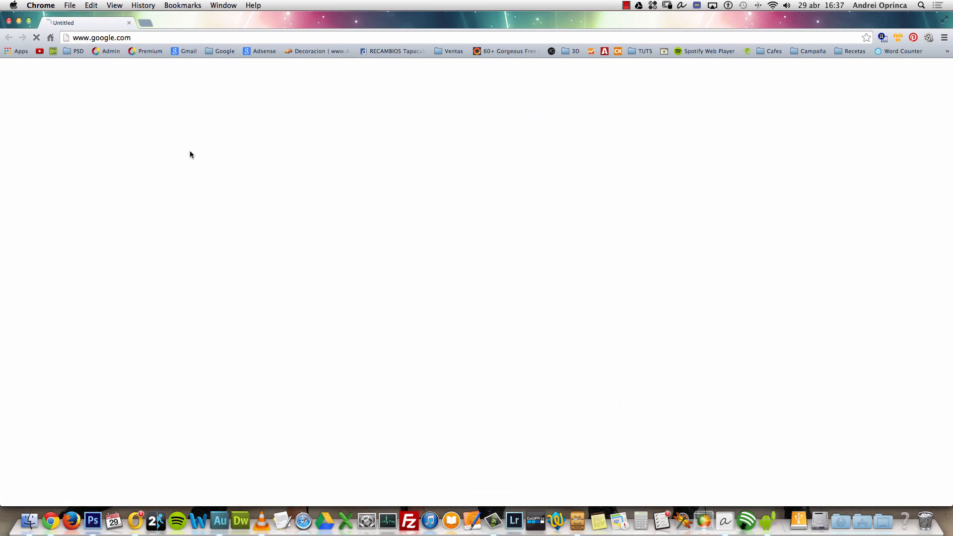
left_click(53, 51)
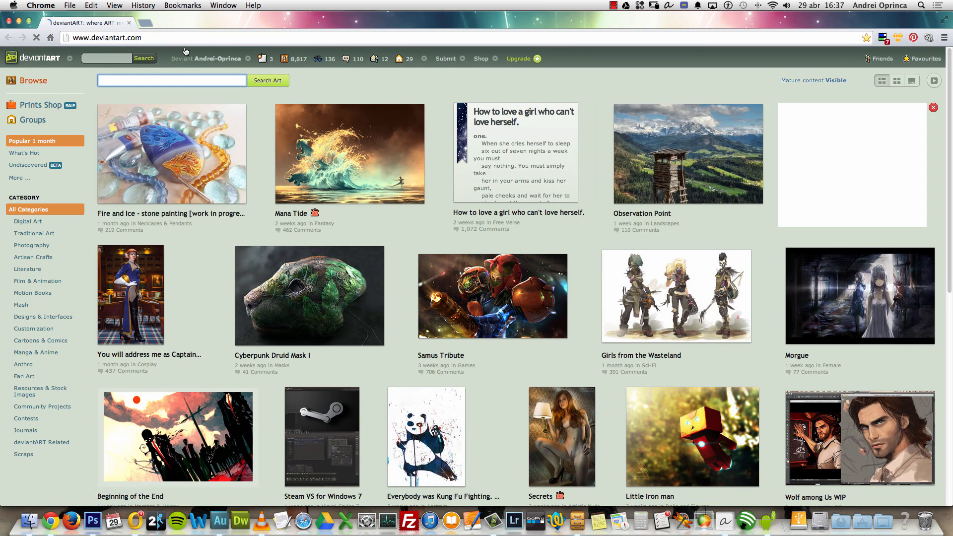
mouse_move(183, 73)
type("jagged eye")
key("Return")
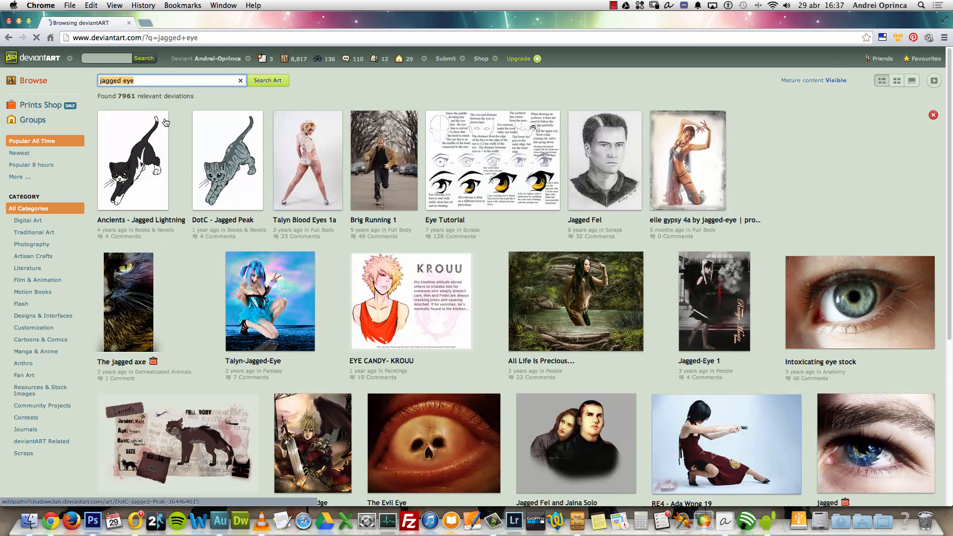
- Open the Talyn Blood Eyes 1a photo and go through the jagged-eye profile to the gallery's Stock Photos folder
left_click(312, 193)
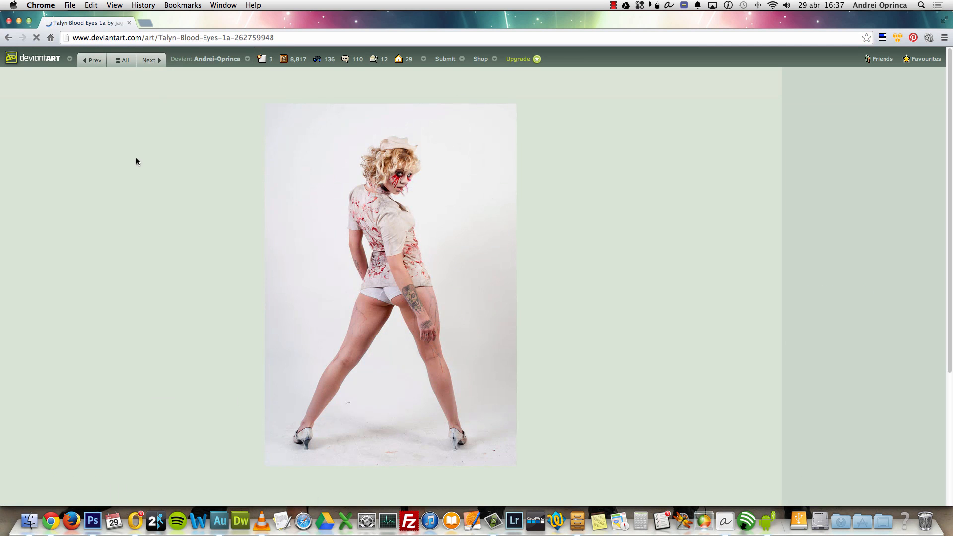
scroll(144, 308, "down", 3)
left_click(64, 428)
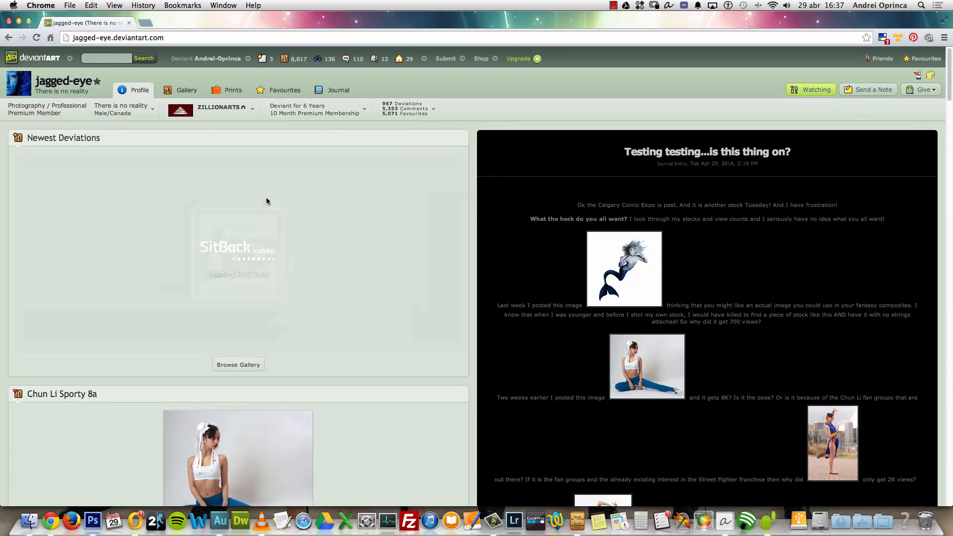
left_click(189, 93)
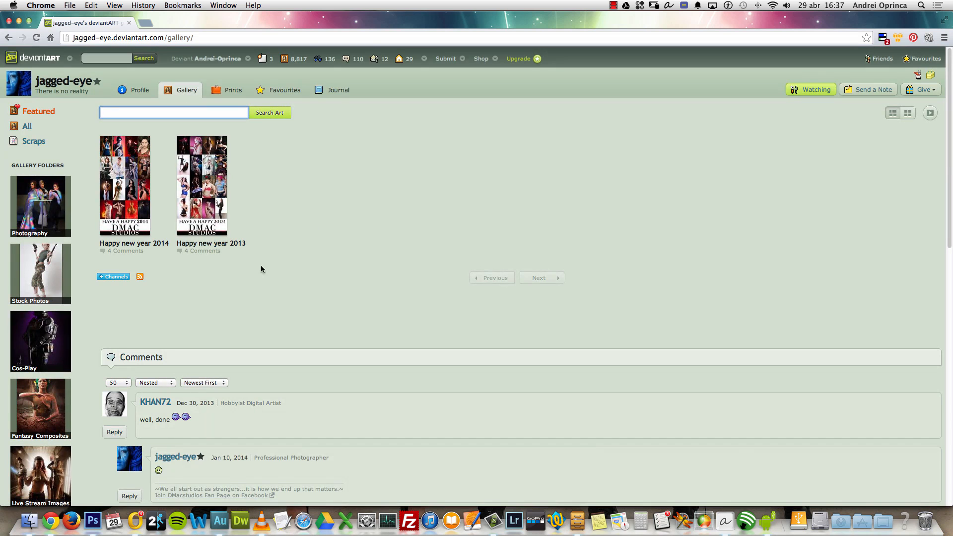
scroll(256, 268, "down", 1)
left_click(32, 287)
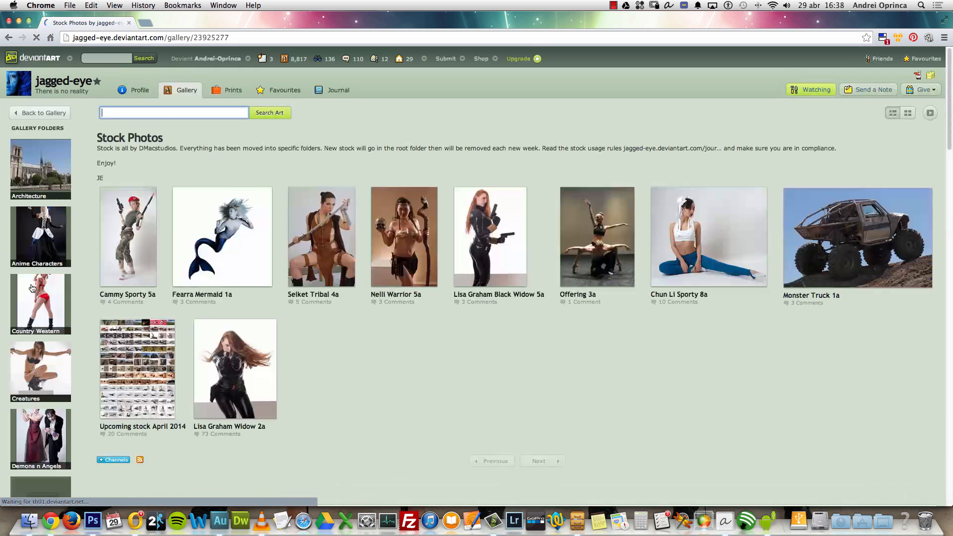
- Browse the Stock Photos page and its list of themed subfolders
scroll(385, 265, "down", 3)
scroll(392, 261, "down", 2)
scroll(392, 261, "up", 4)
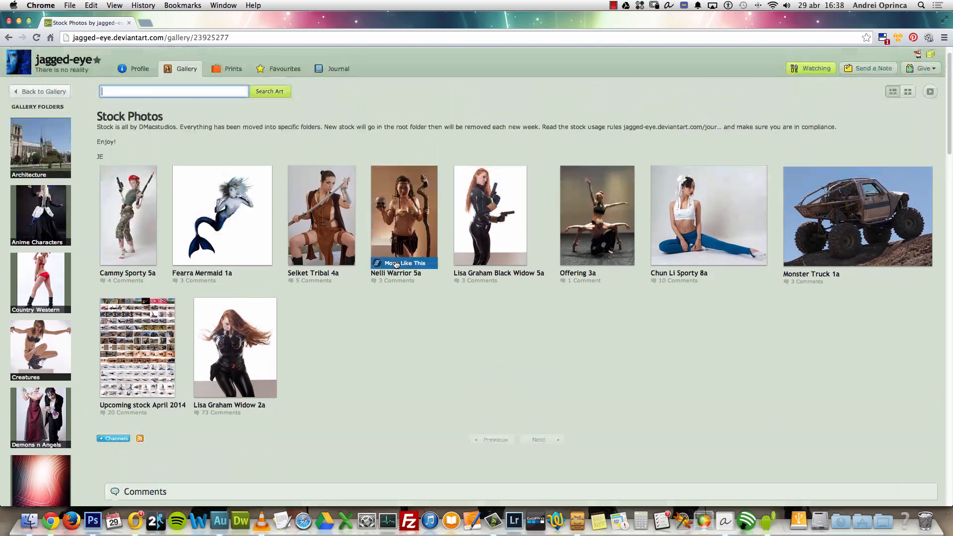
scroll(30, 297, "down", 10)
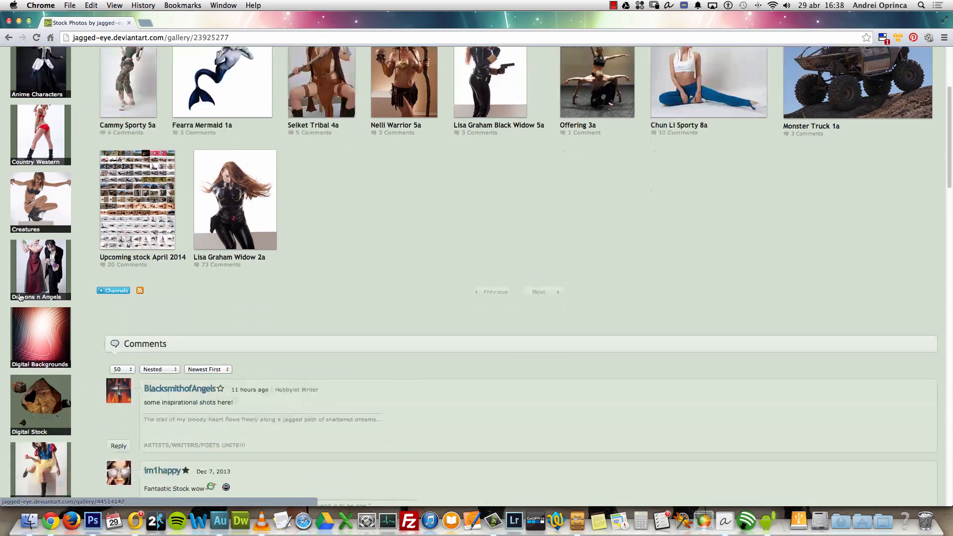
scroll(20, 296, "down", 10)
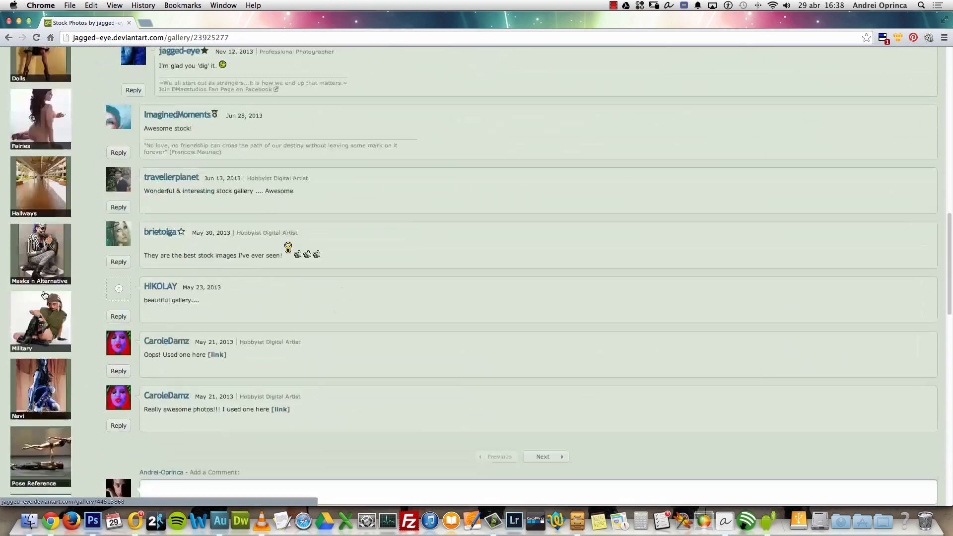
left_click(56, 171)
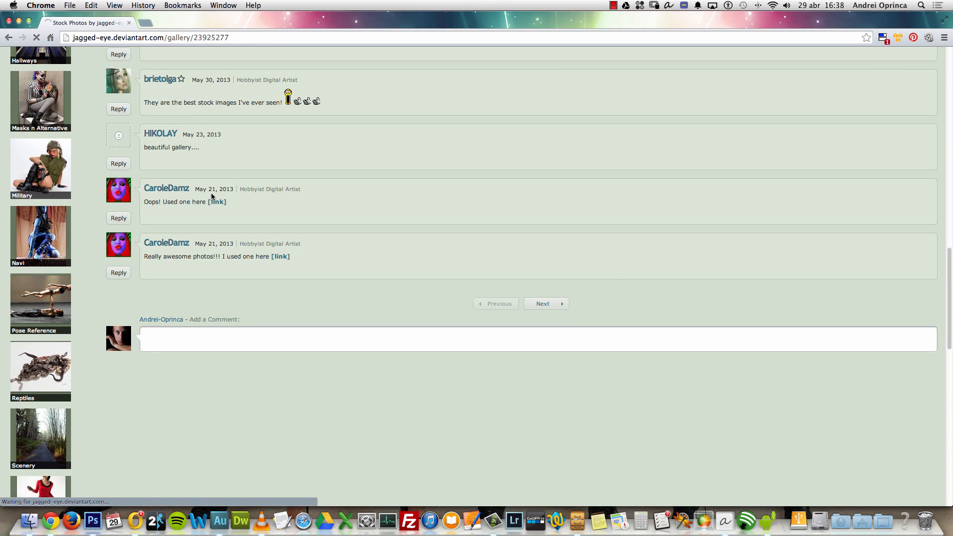
left_click(8, 37)
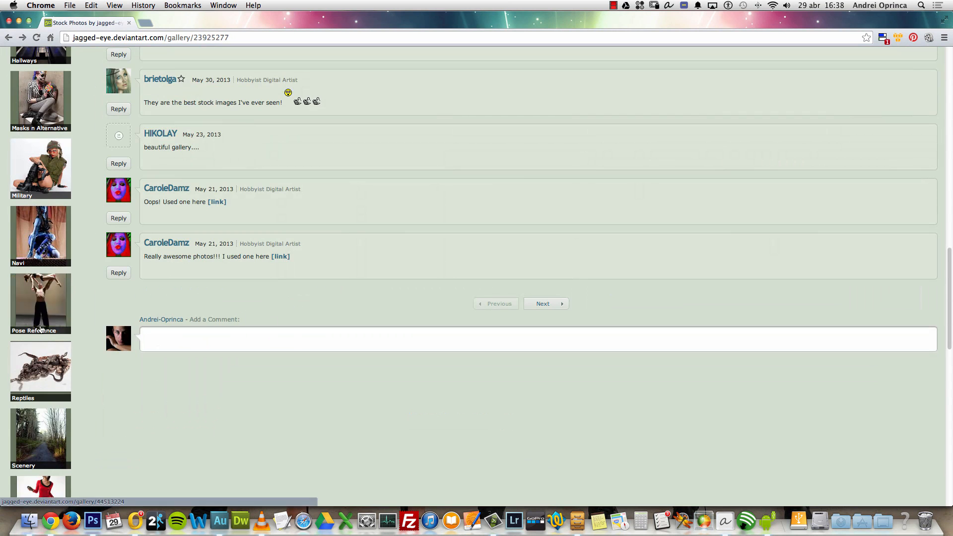
- Open the Warriors stock photo folder and look through its images
scroll(169, 331, "down", 7)
scroll(169, 331, "down", 5)
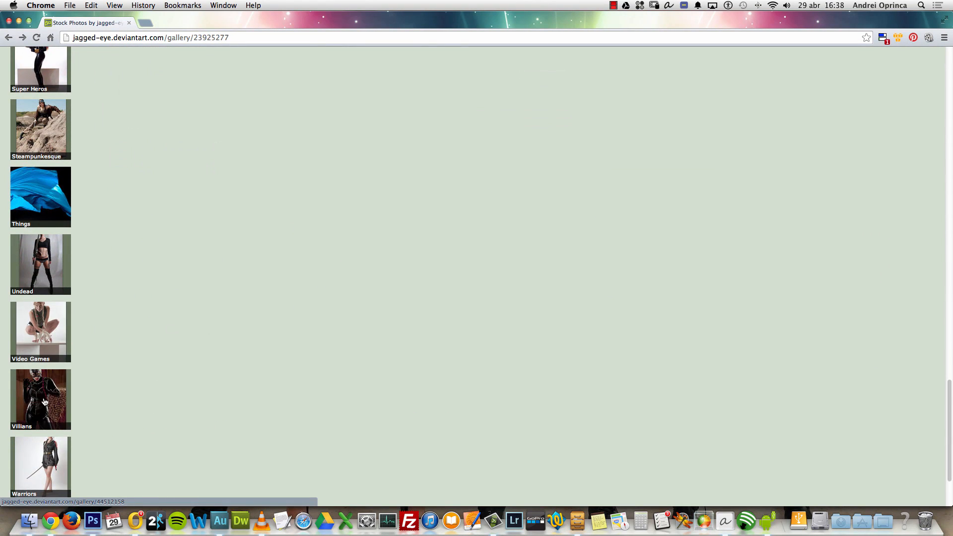
scroll(48, 401, "down", 2)
left_click(52, 398)
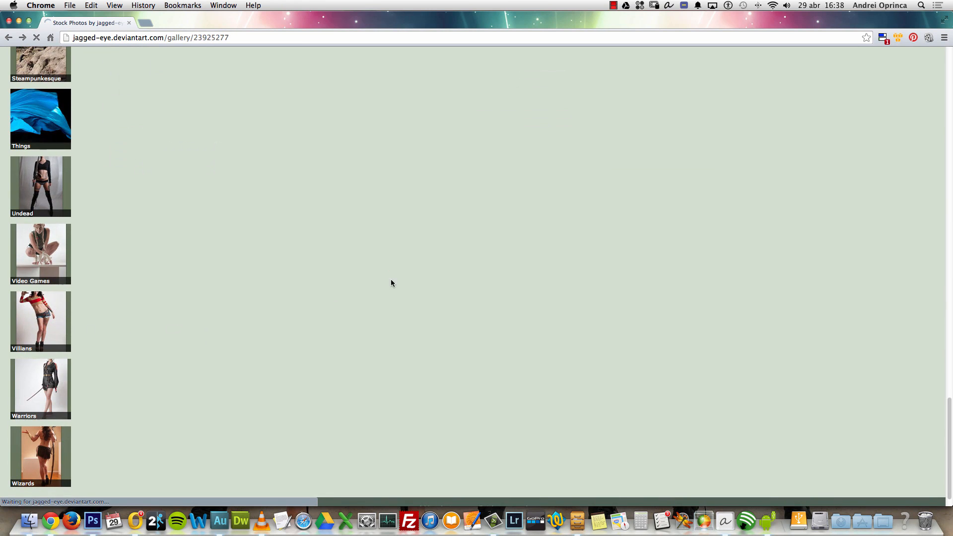
scroll(630, 245, "down", 3)
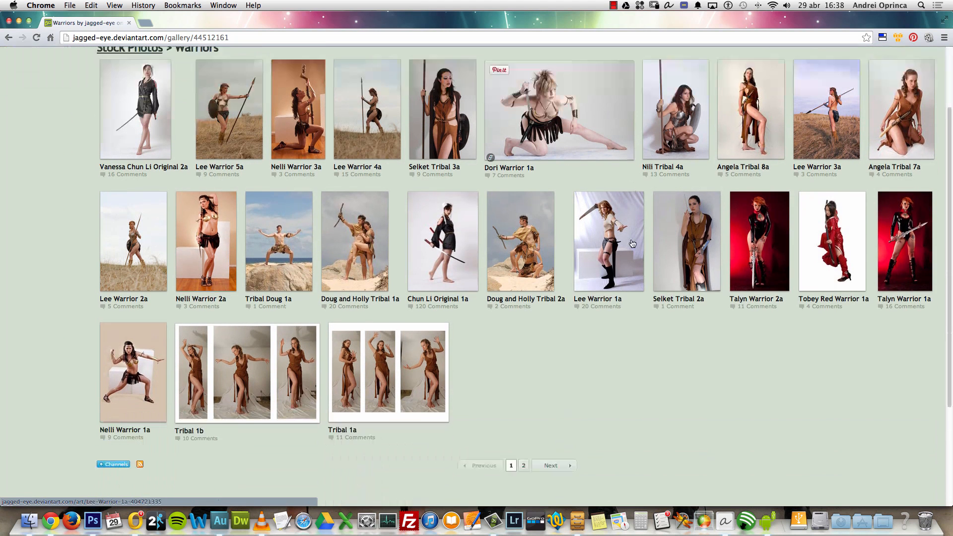
scroll(632, 243, "up", 3)
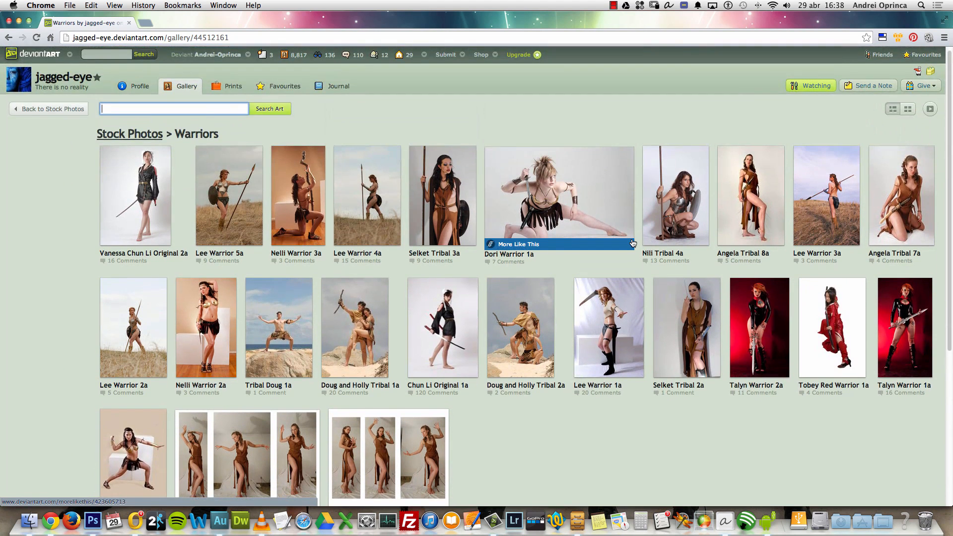
scroll(409, 131, "up", 1)
- Return to the Dramatic-Tones-Effect folder in Finder and open Depositphotos_2784903_original.jpg in Photoshop
left_click(102, 80)
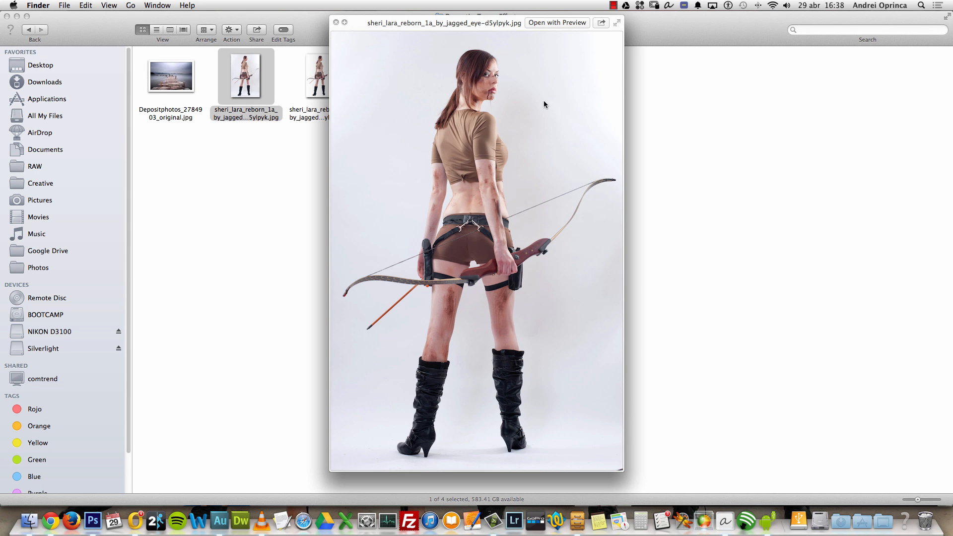
left_click(730, 151)
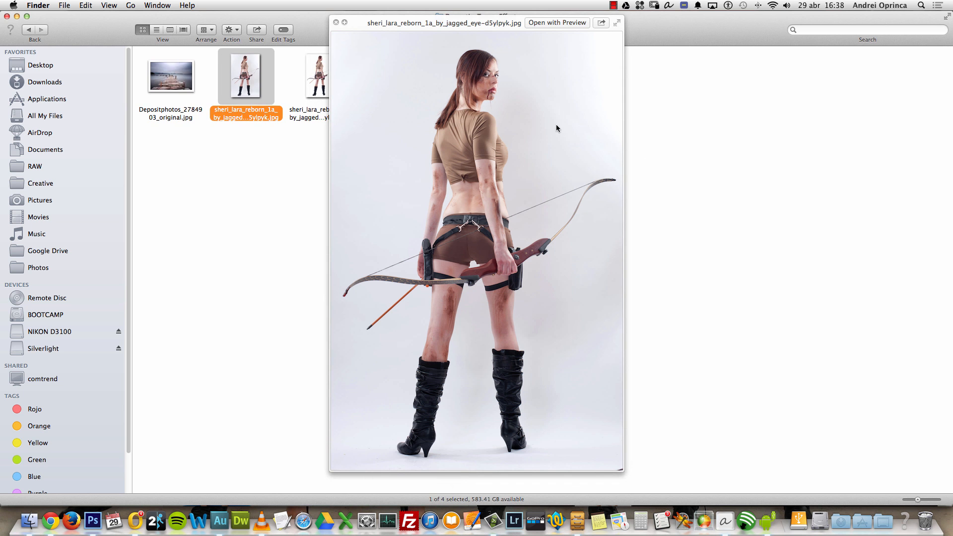
left_click(92, 521)
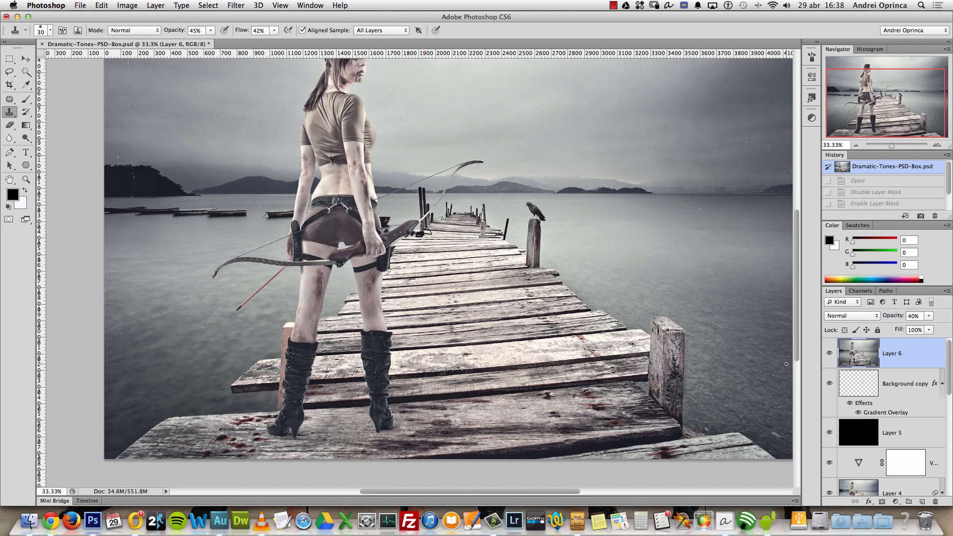
left_click(28, 520)
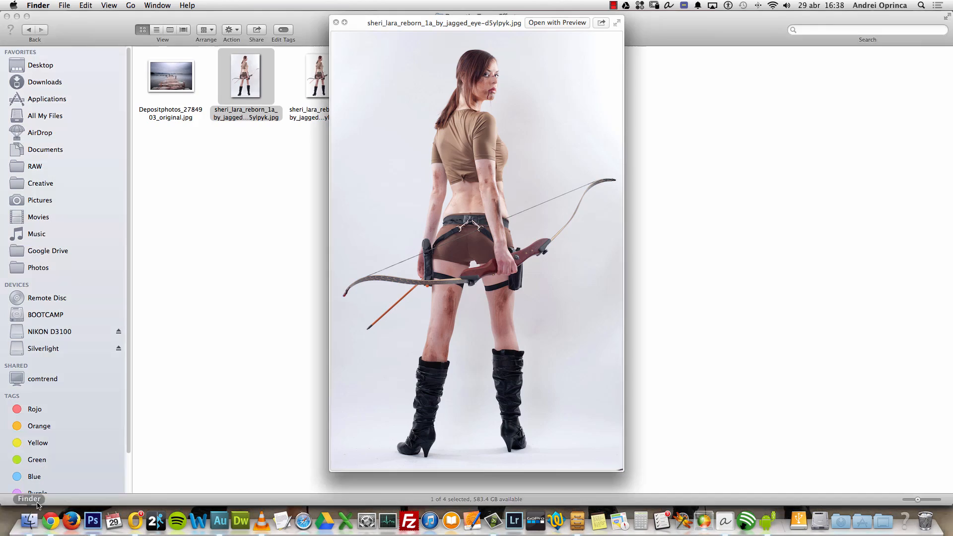
left_click(187, 73)
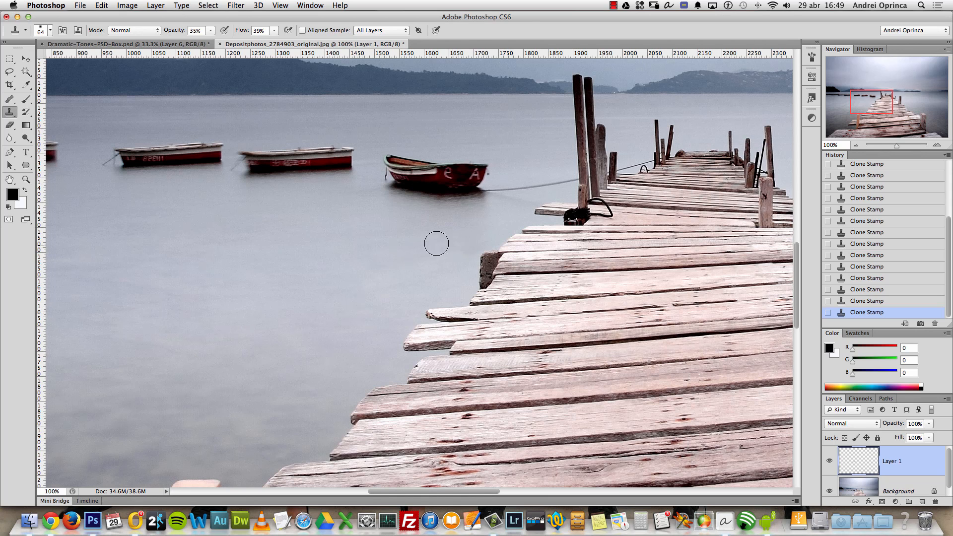
- Undo the last clone stroke and toggle Layer 1's visibility to compare the pier photo before and after the Clone Stamp cleanup
left_click(409, 420)
key("super+z")
left_click(829, 461)
left_click(829, 462)
left_click(829, 462)
left_click(829, 462)
left_click(610, 327, "alt")
left_click(611, 328, "alt")
left_click_drag(645, 351, 397, 222)
left_click(245, 284)
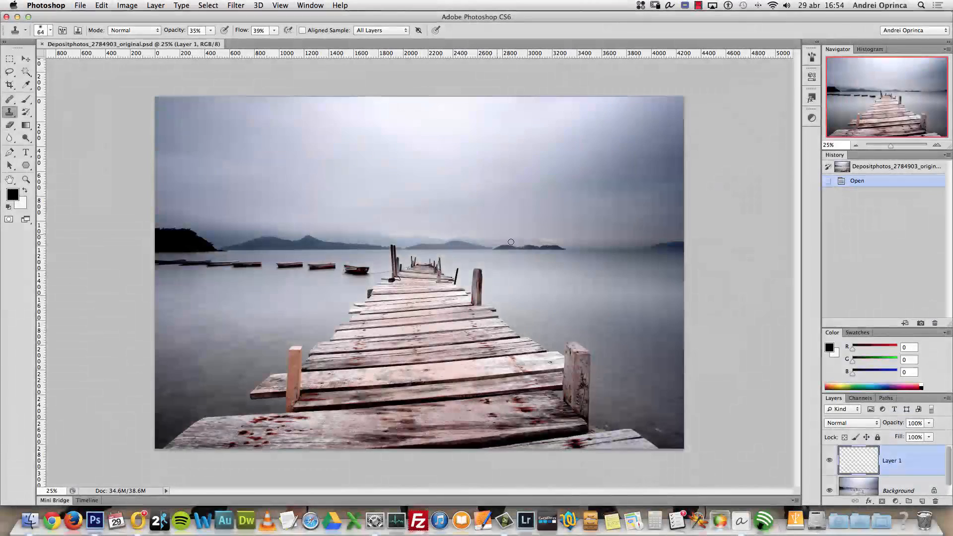
- Switch to Finder and open the sheri_lara_reborn JPG and PNG model images together in Adobe Photoshop CS6
left_click(30, 518)
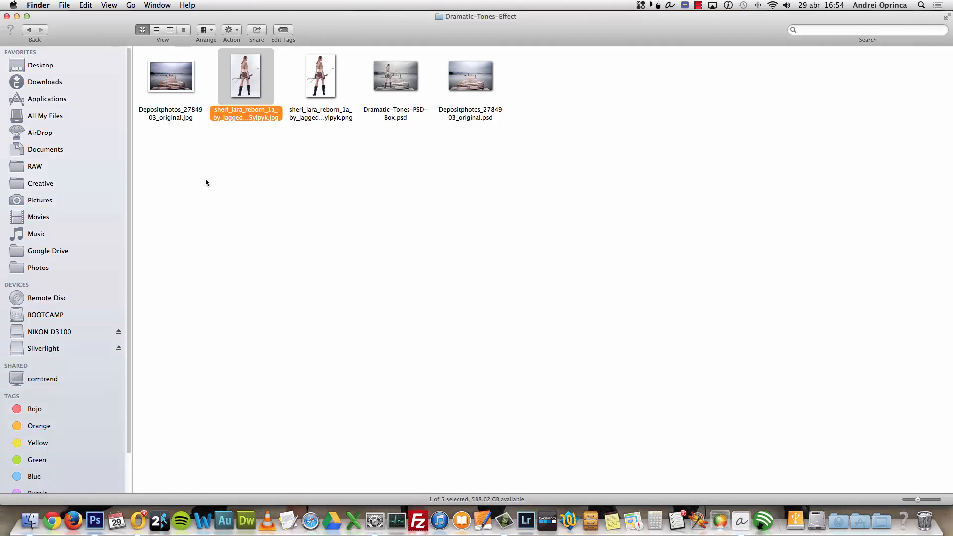
left_click(328, 73, "shift")
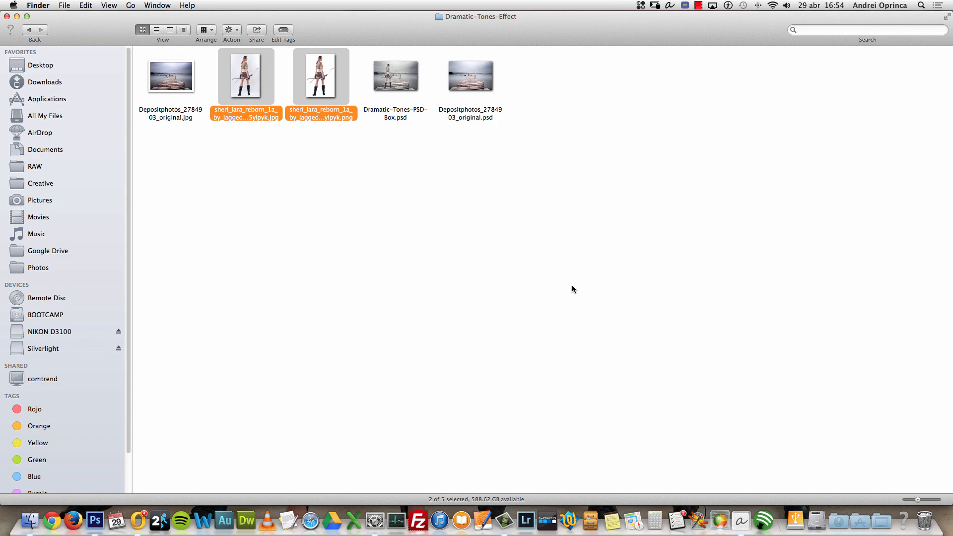
right_click(321, 96)
mouse_move(385, 118)
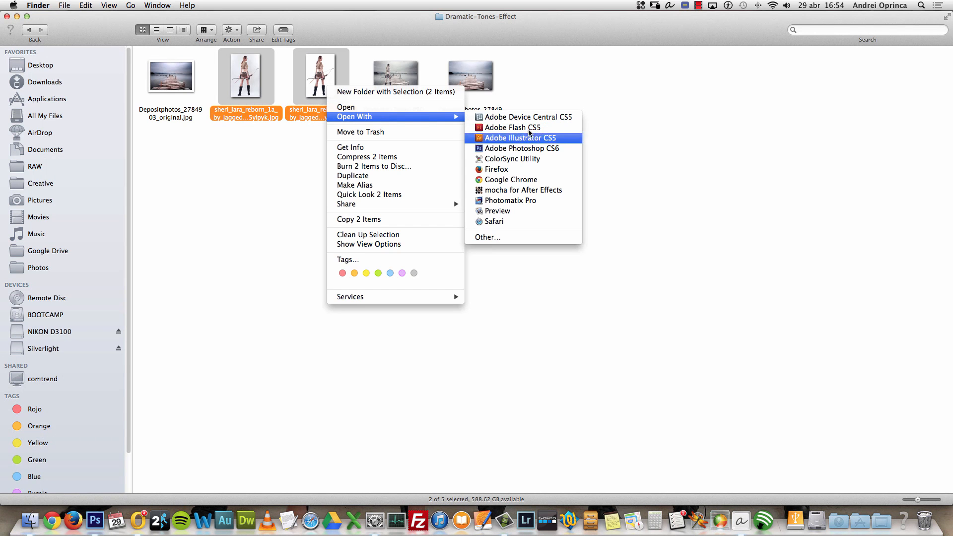
left_click(530, 149)
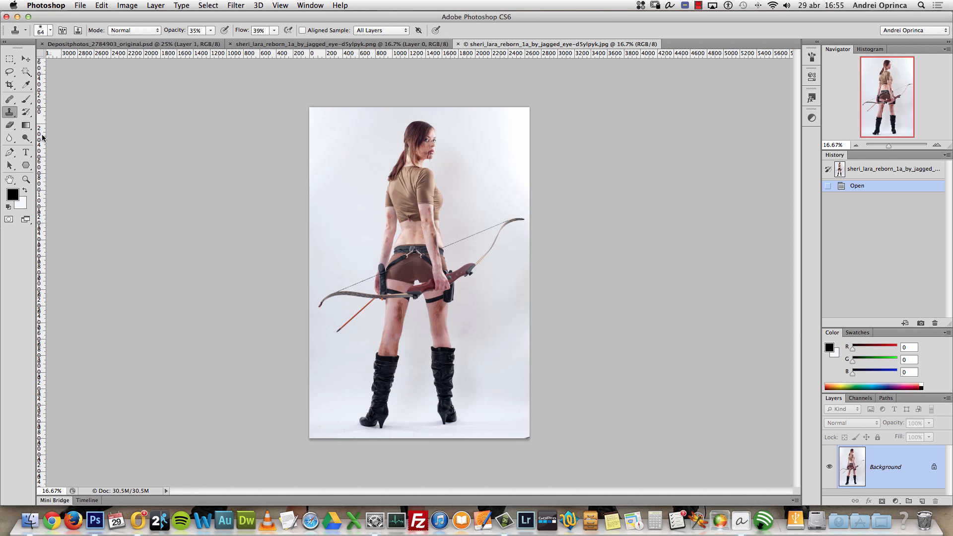
- Examine the model photo at 100% around the shorts, bow, hair and face, and at 33.3% against its plain background
key("super+1")
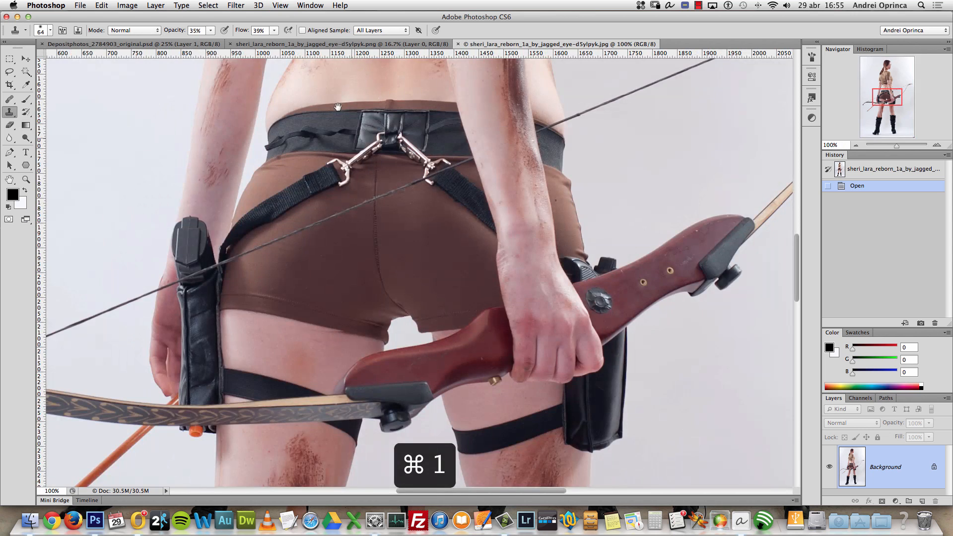
left_click_drag(304, 131, 345, 384)
left_click_drag(447, 107, 408, 395)
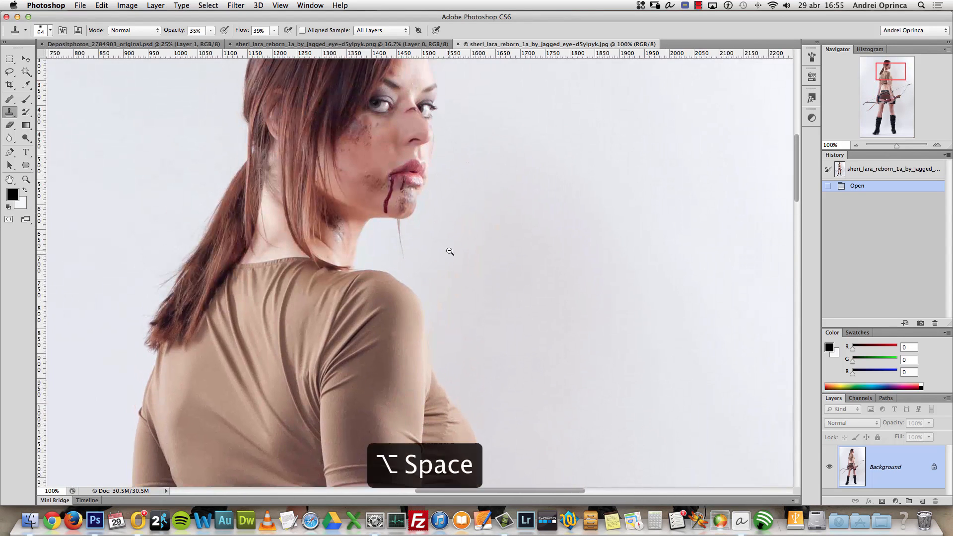
left_click(444, 251, "alt")
left_click(446, 250, "alt")
left_click(446, 251, "alt")
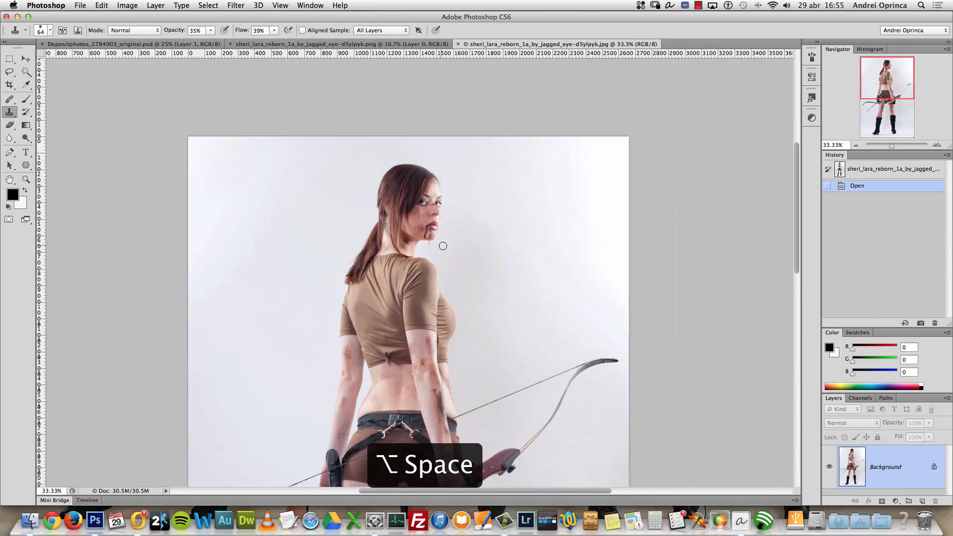
left_click_drag(433, 302, 400, 241)
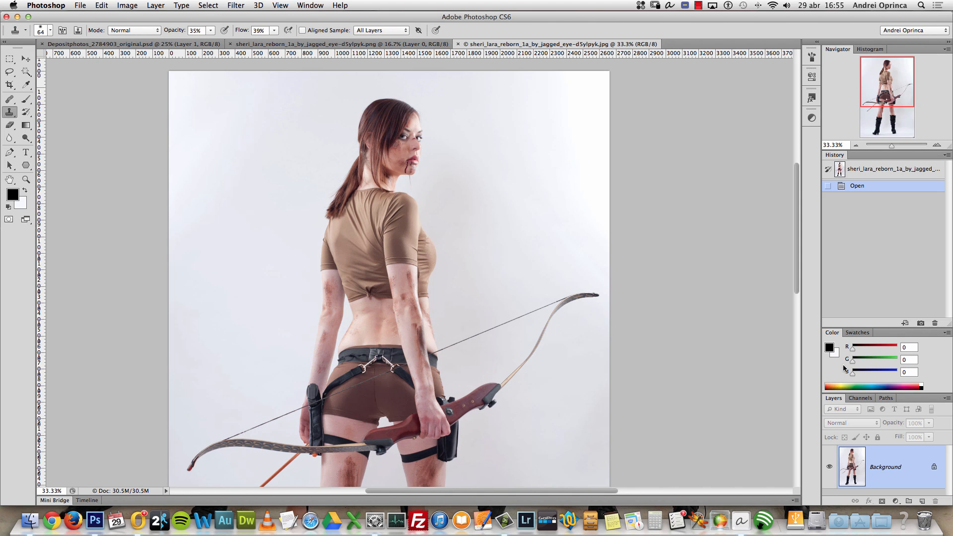
- Enlarge the layers panel group and show the model photo's channels
left_click_drag(874, 327, 870, 216)
left_click(860, 286)
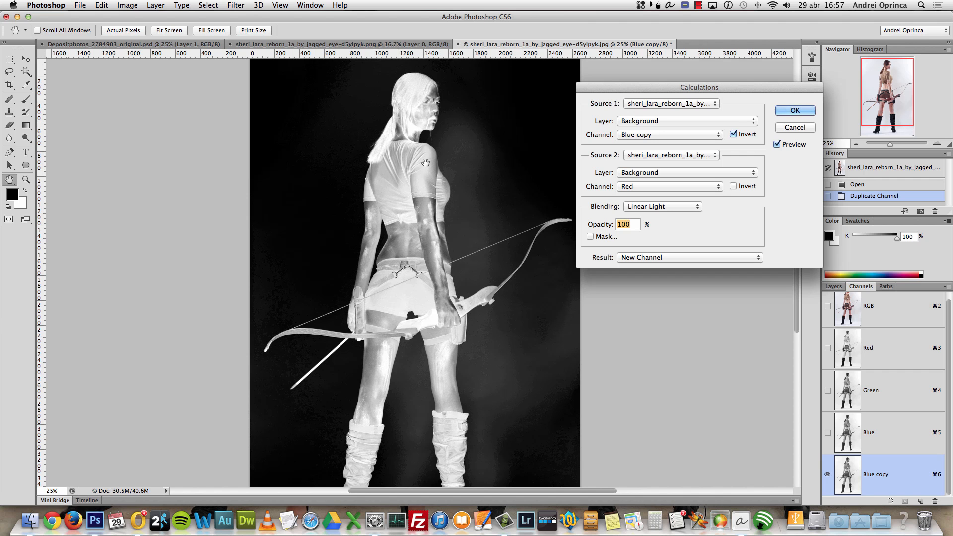
- Compare the Calculations preview with inversion switched off and on for Blue copy and Red, leaving only Blue copy inverted
left_click(733, 135)
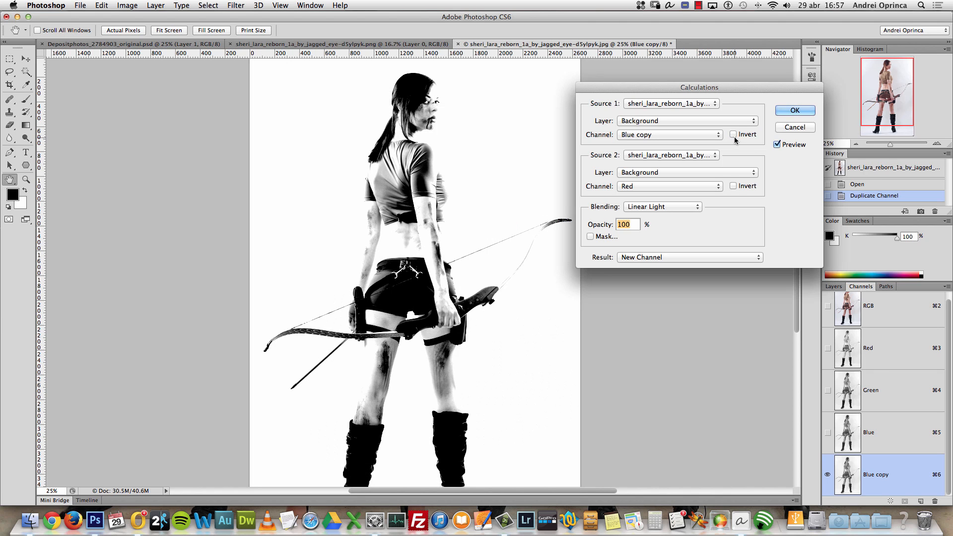
left_click(733, 187)
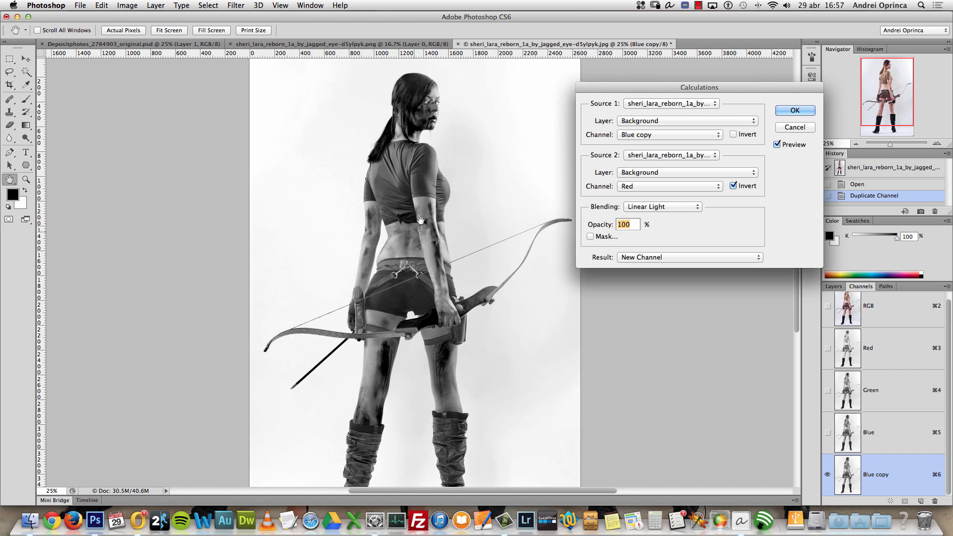
left_click(733, 186)
left_click(733, 135)
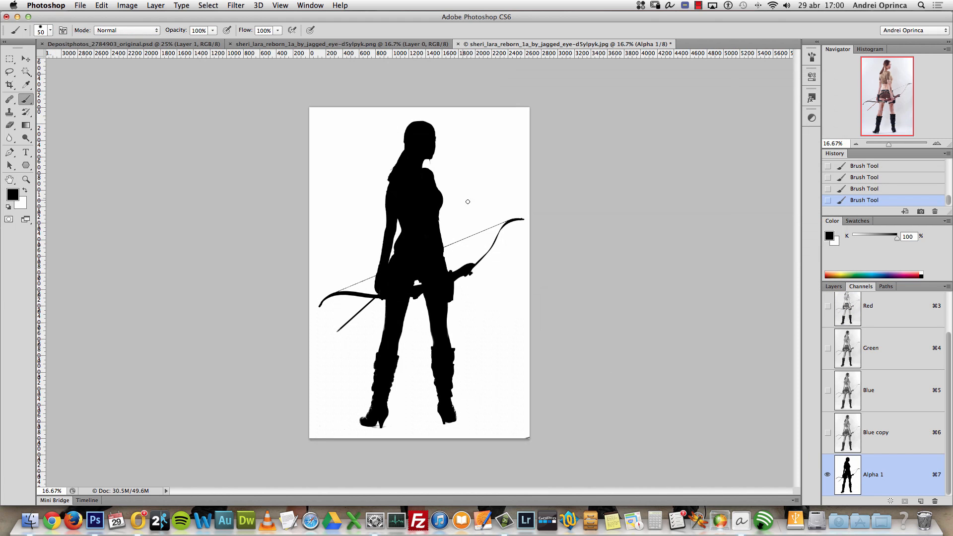
- Invert the Alpha 1 channel, invert it back, and load it as a selection
key("super+i")
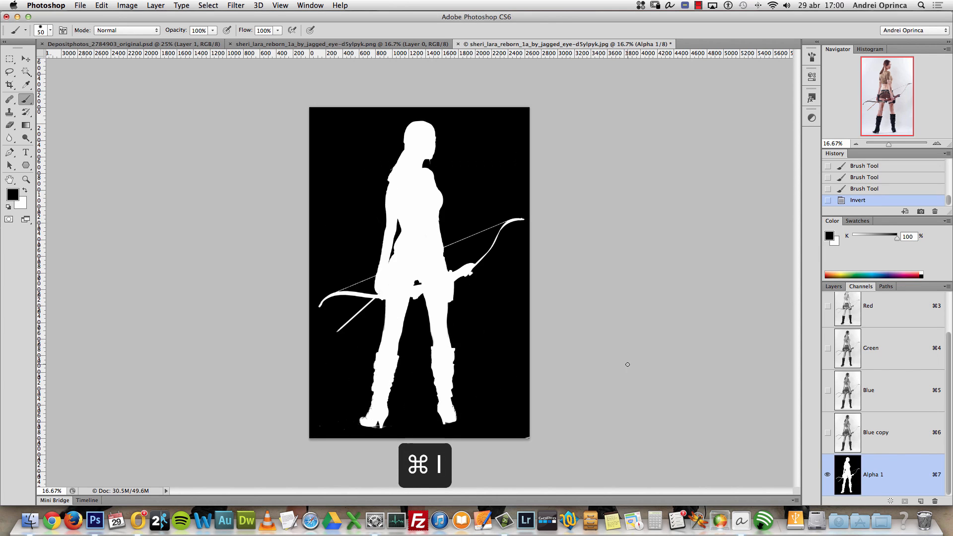
key("super+i")
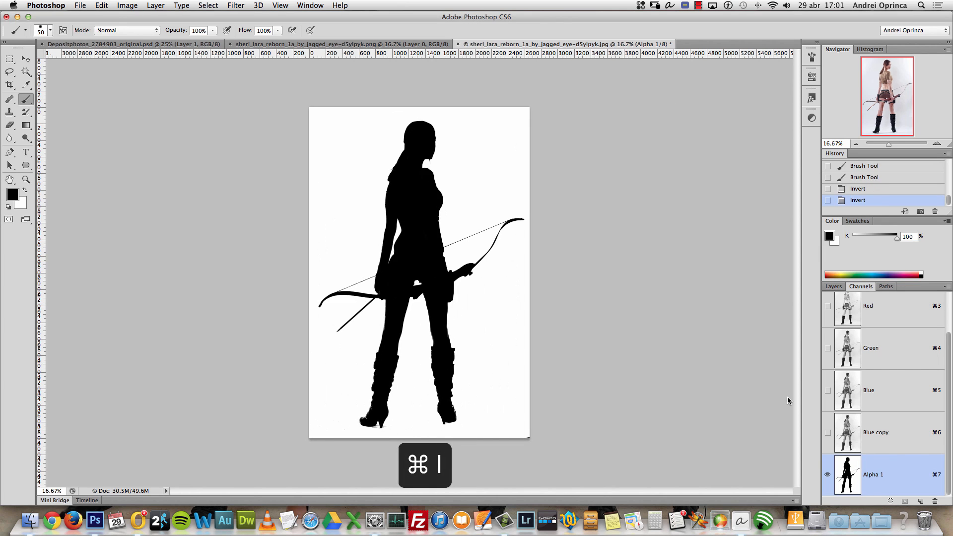
left_click(850, 470, "super")
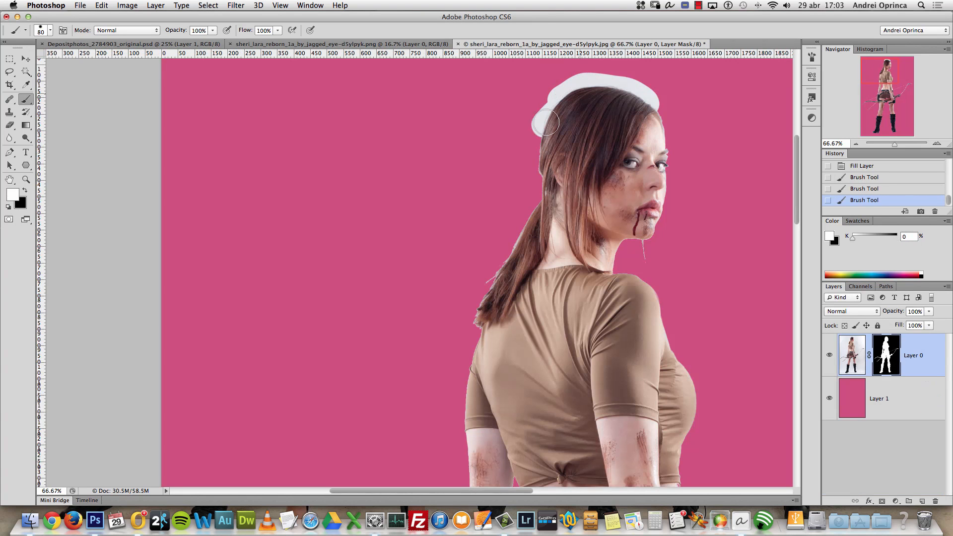
- Paint white on Layer 0's mask along the back of the head and ponytail to reveal the hair edges
mouse_move(545, 123)
left_mouse_down()
mouse_move(541, 199)
mouse_move(552, 134)
mouse_move(533, 213)
mouse_move(544, 176)
mouse_move(476, 324)
mouse_move(528, 213)
left_mouse_up()
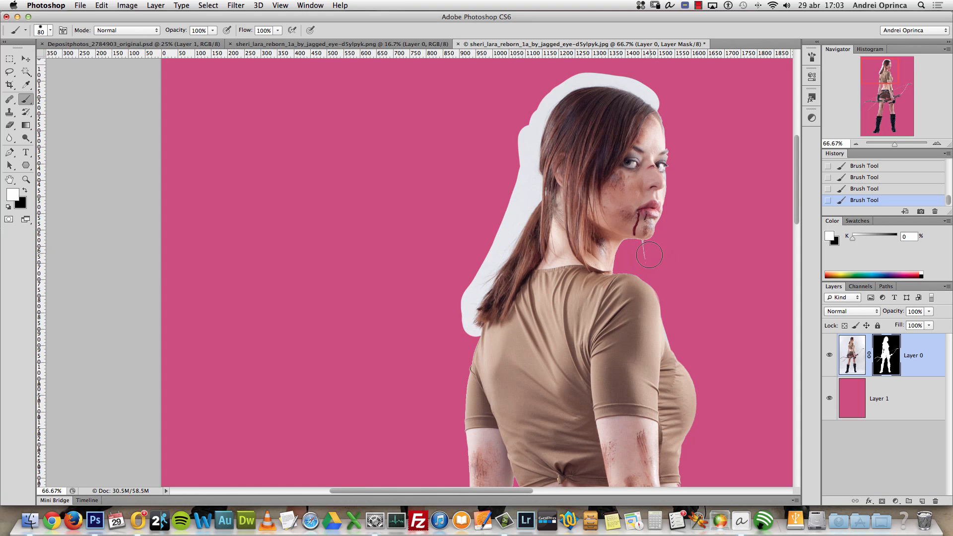
mouse_move(637, 99)
left_mouse_down()
mouse_move(599, 80)
mouse_move(544, 97)
mouse_move(532, 142)
mouse_move(540, 202)
mouse_move(477, 304)
left_mouse_up()
key("super+space")
left_click(456, 261)
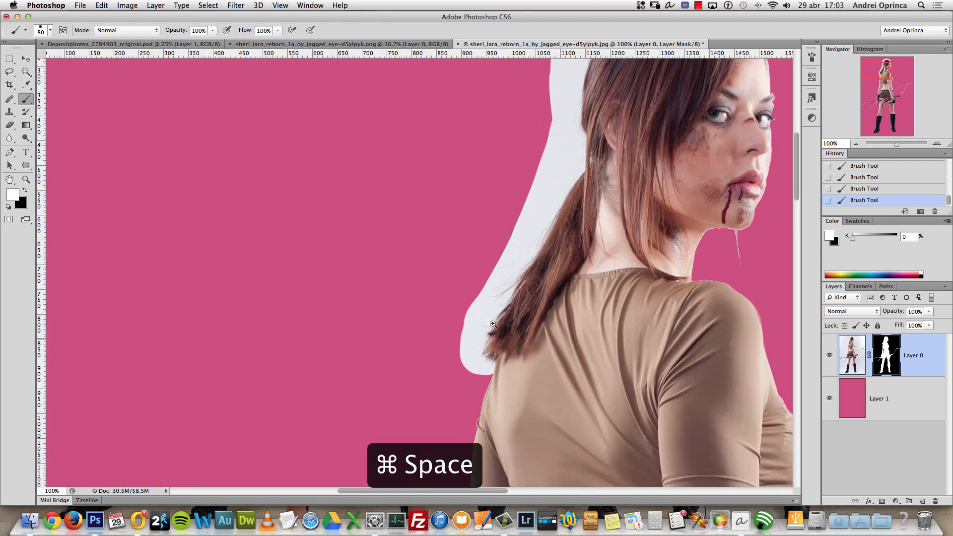
left_click(525, 277)
left_click(525, 278)
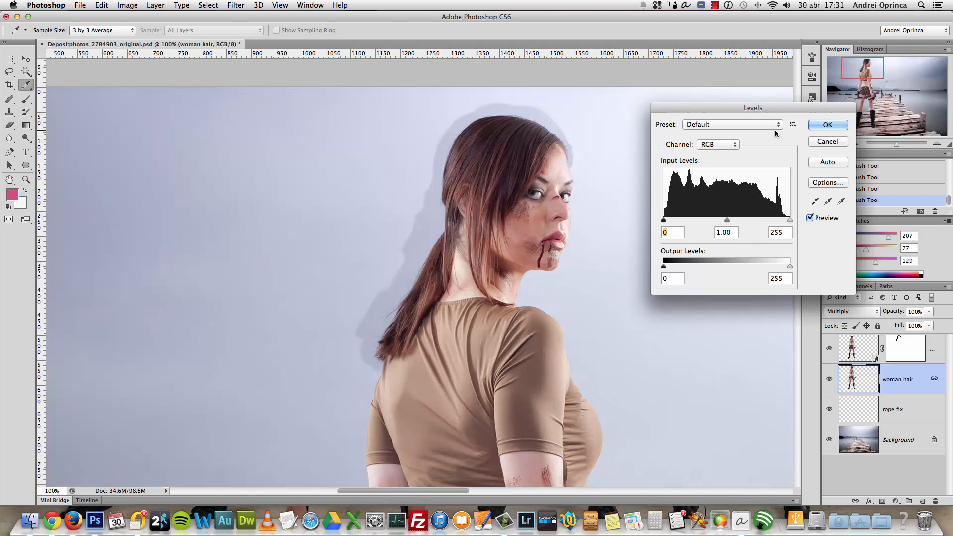
- Set the woman hair layer's Levels white input to 240 and brighten its midtones slightly
left_click_drag(814, 108, 783, 103)
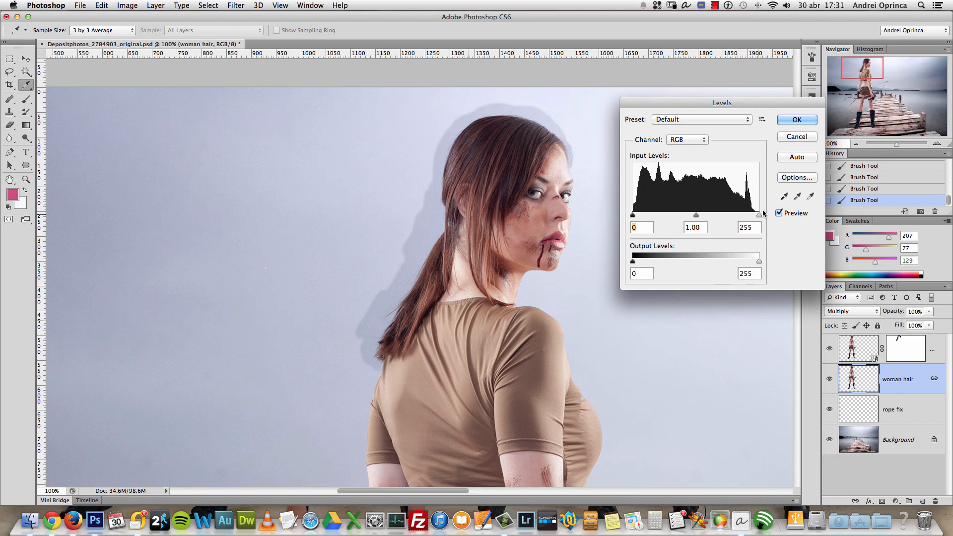
left_click_drag(755, 213, 753, 217)
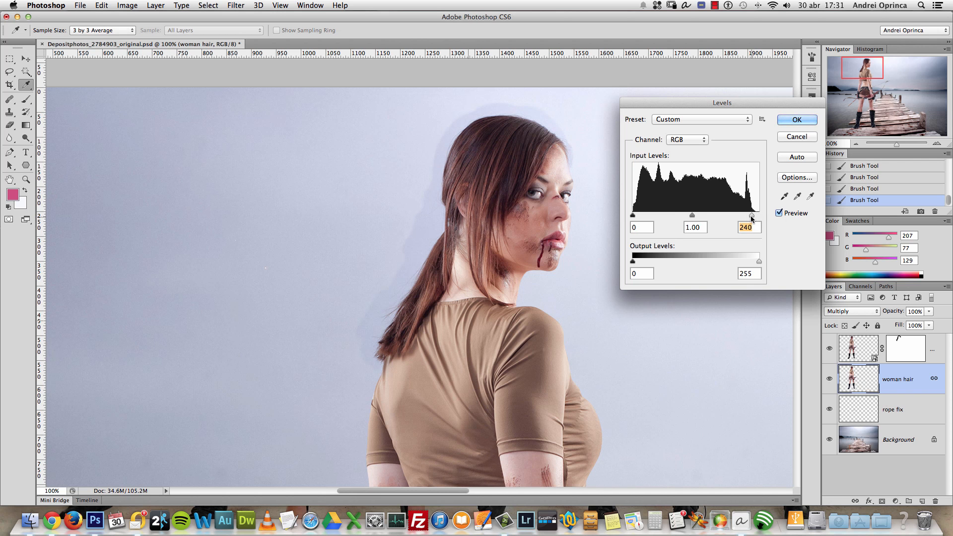
left_click_drag(692, 216, 690, 218)
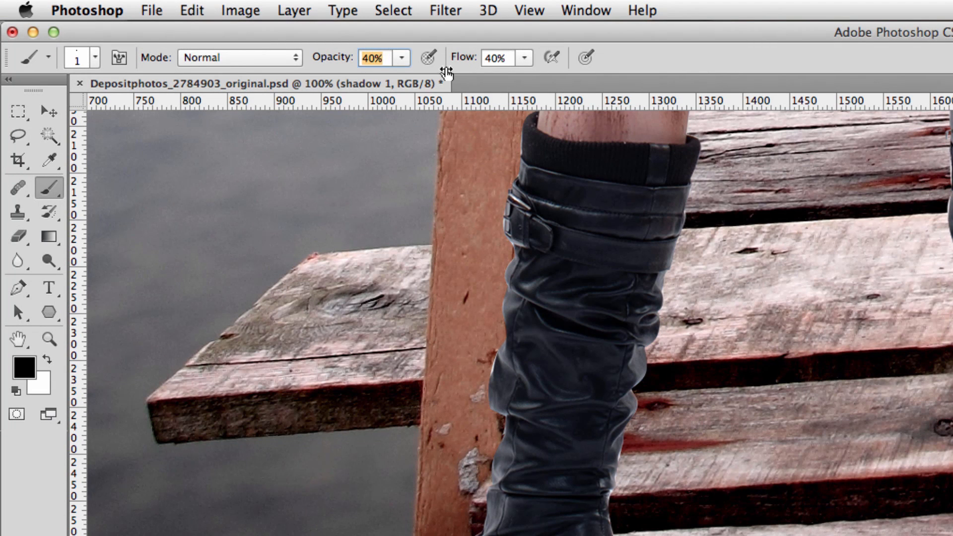
- Set the brush's opacity and flow to 40% for painting on the shadow 1 layer
left_click(524, 58)
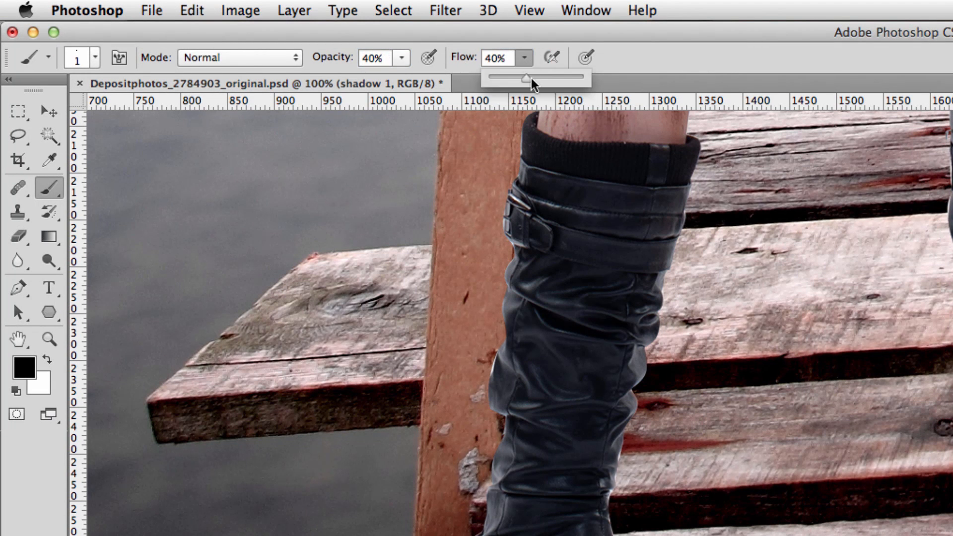
left_click(655, 55)
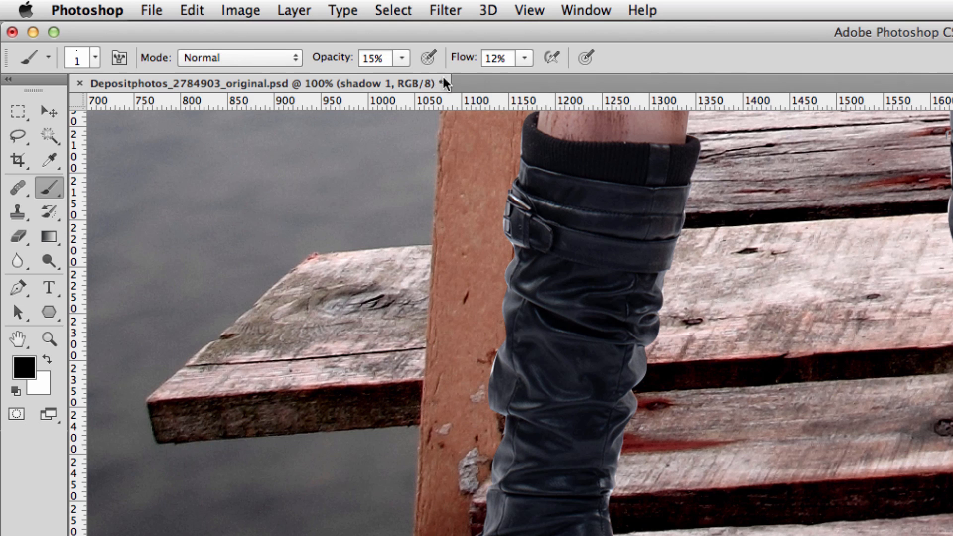
key("4")
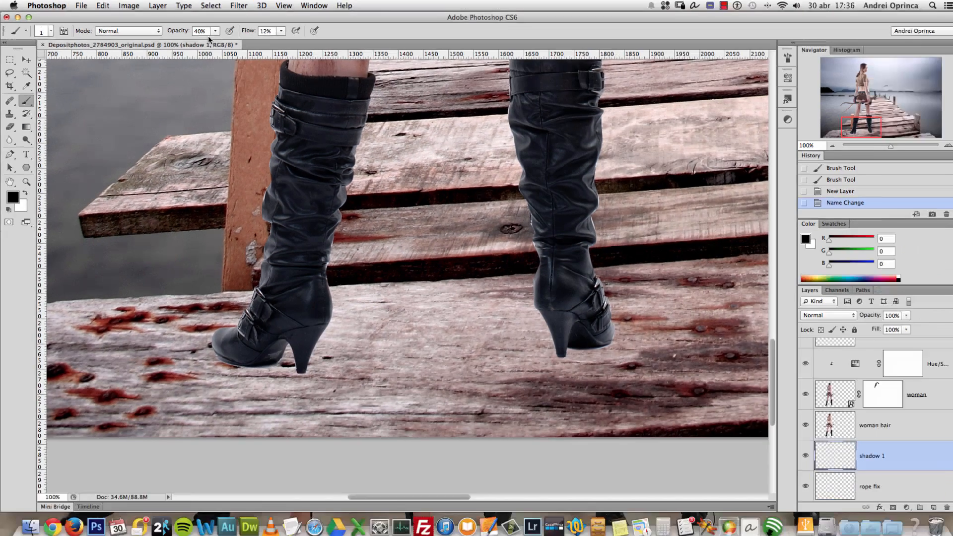
key("shift+4")
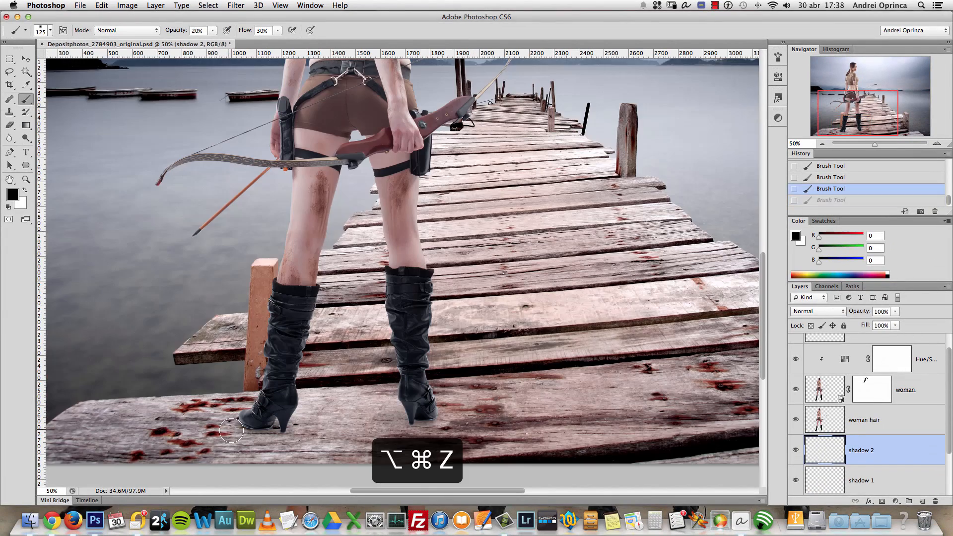
- Undo the last brush strokes on shadow 2 and paint a faint shadow at the boots with 10% opacity and 20% flow
key("alt+super+z")
key("alt+super+z")
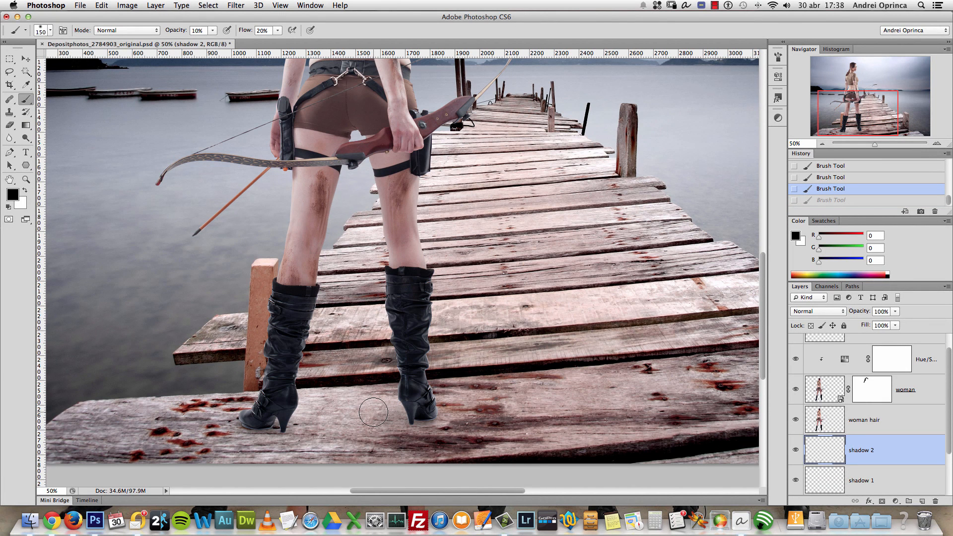
left_click(275, 421)
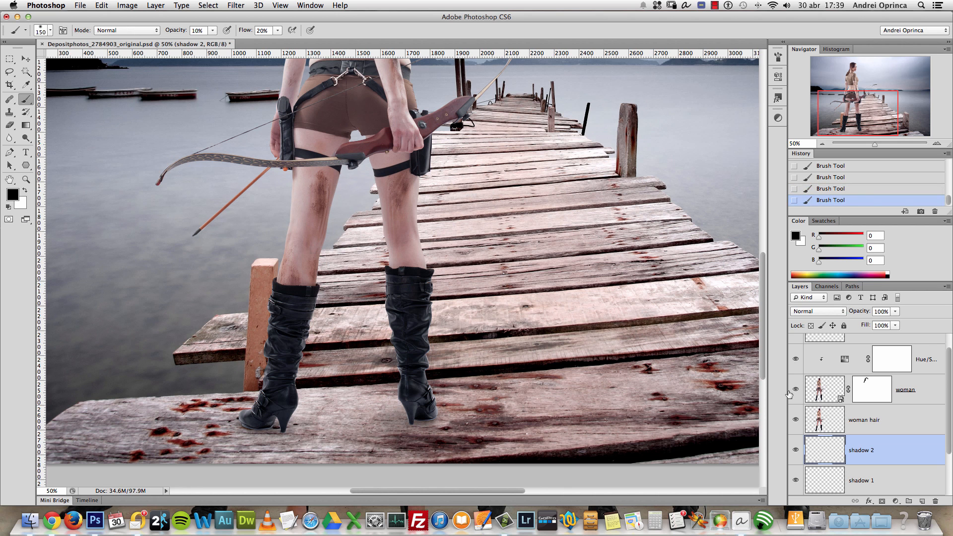
- Try the shadow 2 layer at 50% opacity and compare the image with the layer hidden and shown
left_click(885, 311)
type("50")
left_click(796, 450)
left_click(796, 450)
- Set the shadow 2 layer's opacity to 70% and compare the image with the layer hidden and shown
left_click(887, 311)
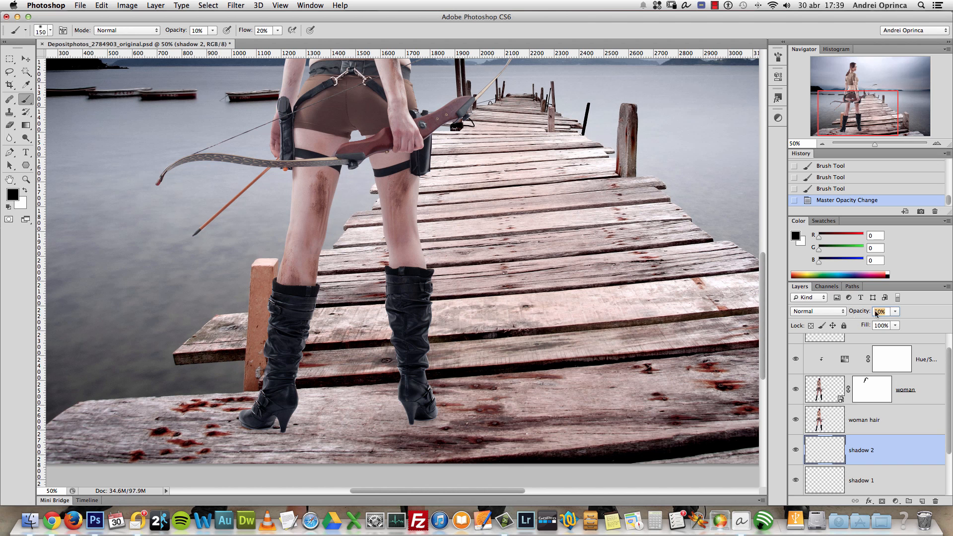
type("70")
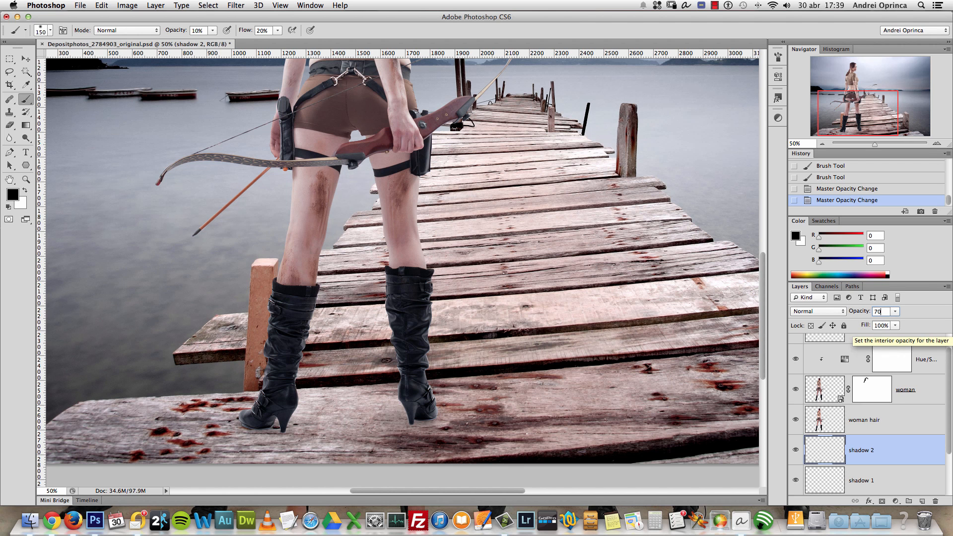
key("Return")
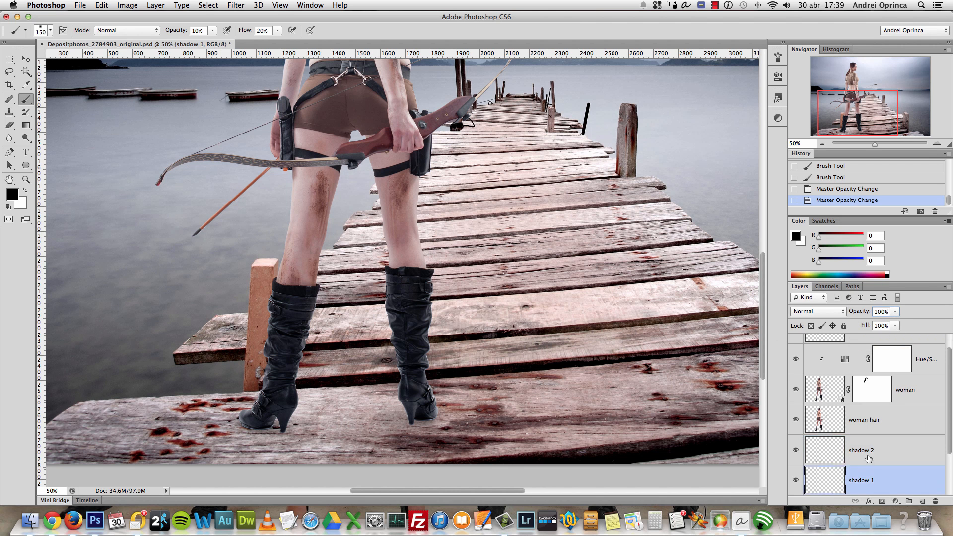
left_click(796, 450)
left_click(795, 450)
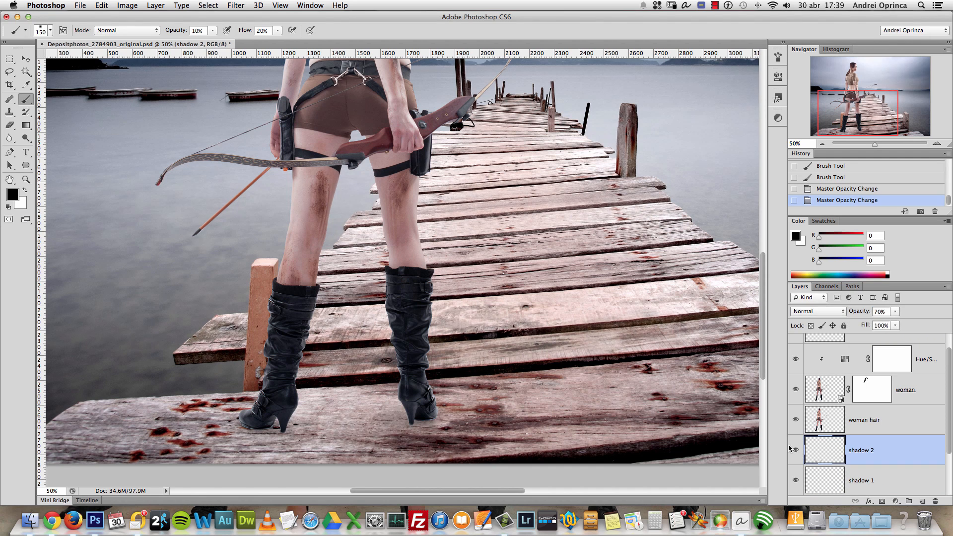
left_click(502, 388, "alt")
left_click(503, 388, "alt")
left_click(502, 388, "alt")
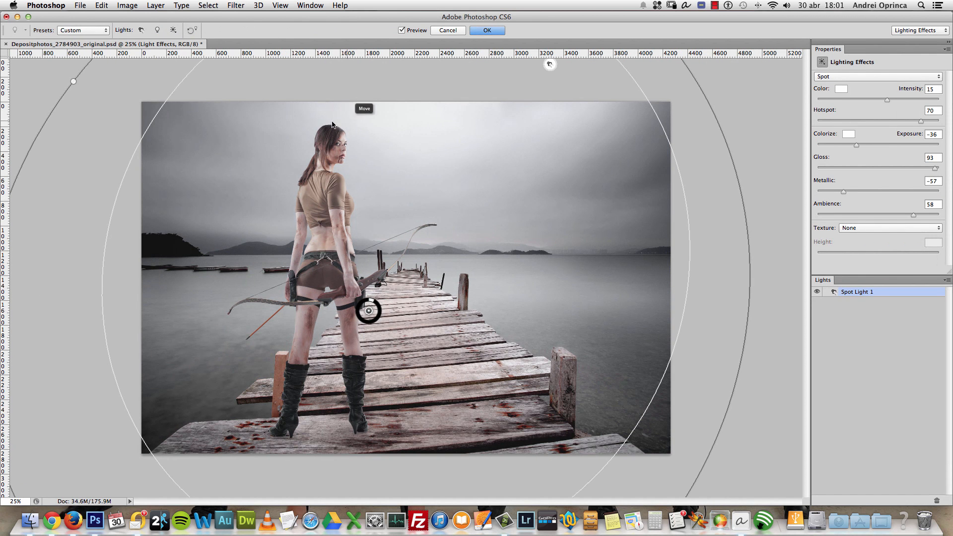
- Lower the intensity of Spot Light 1 to 8 in the Lighting Effects filter
key("alt")
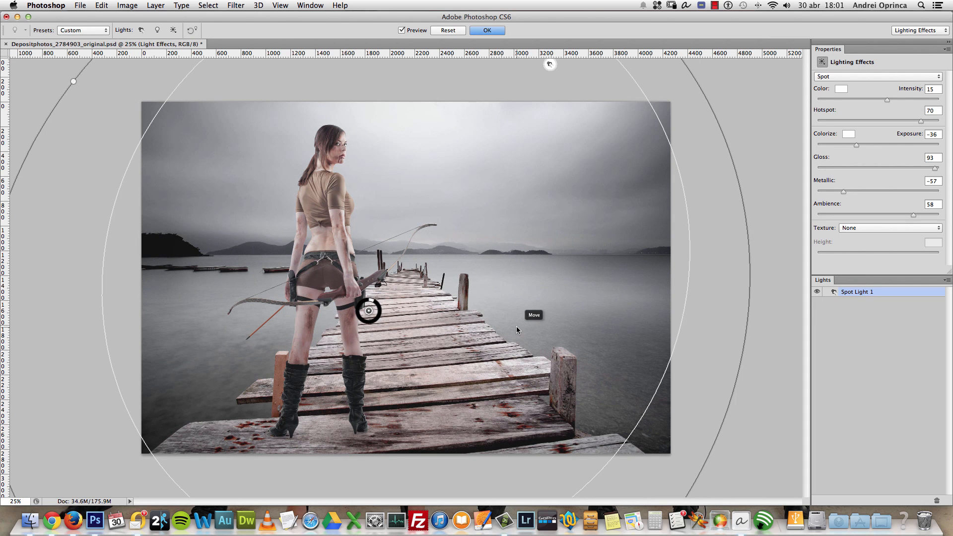
key("super+minus")
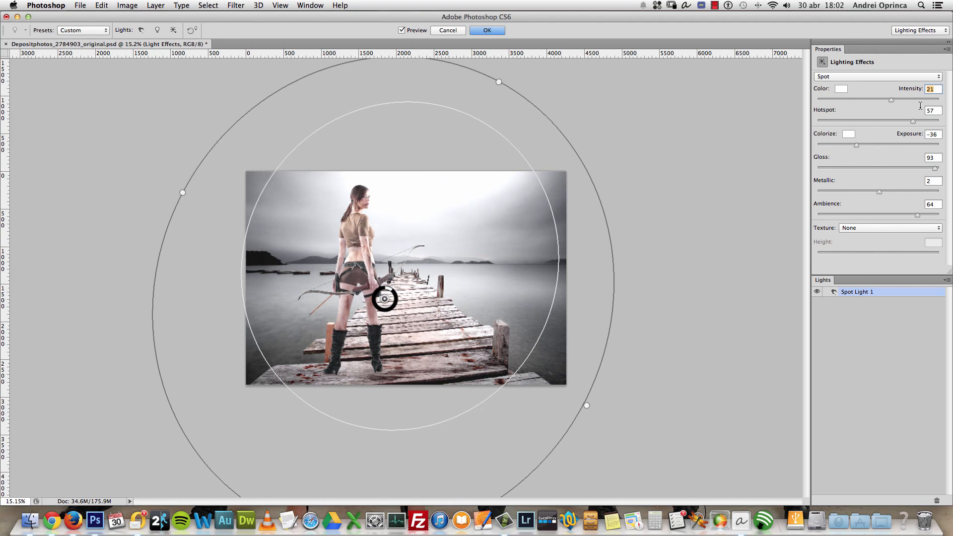
left_click_drag(890, 101, 881, 103)
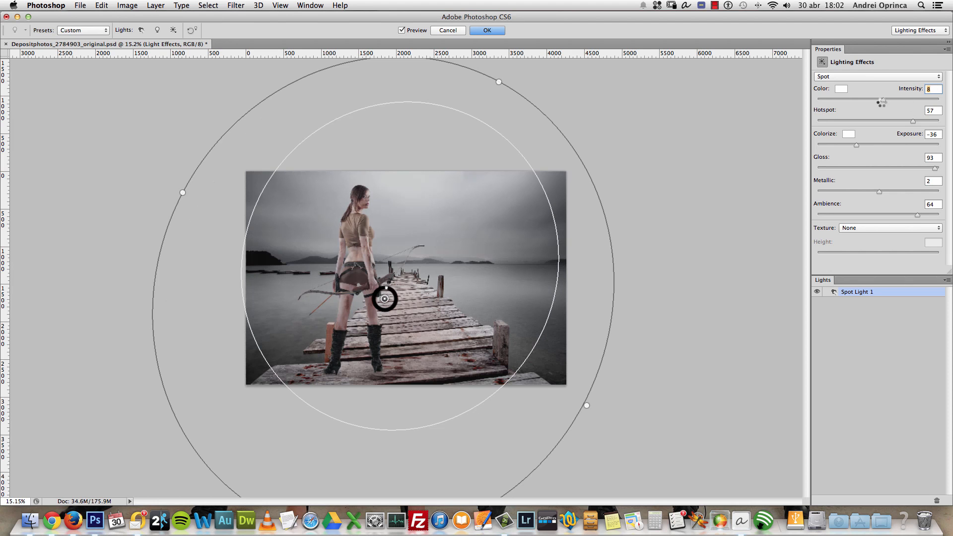
- Set Spot Light 1's ambience to 72, exposure to -16, intensity to 11 and hotspot to 54
left_click_drag(917, 214, 923, 215)
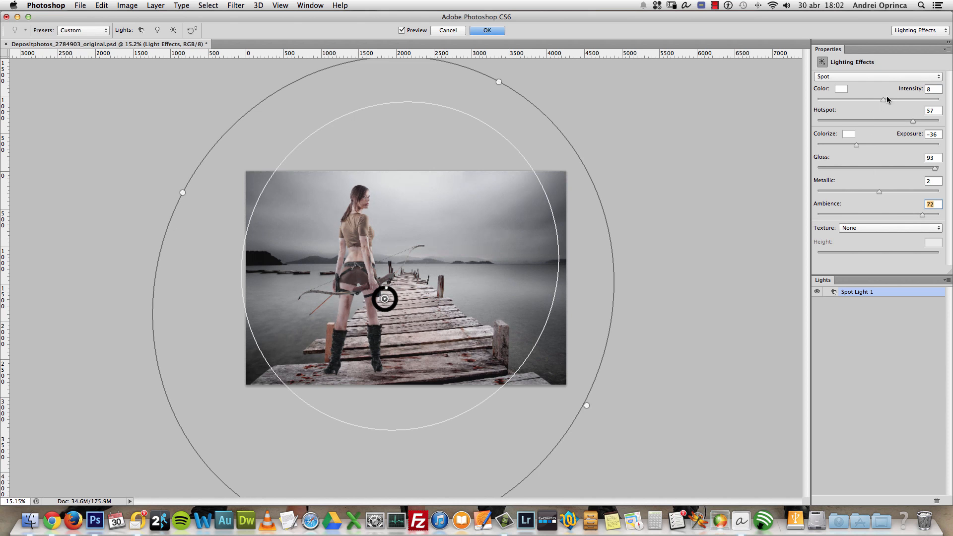
left_click_drag(855, 145, 868, 145)
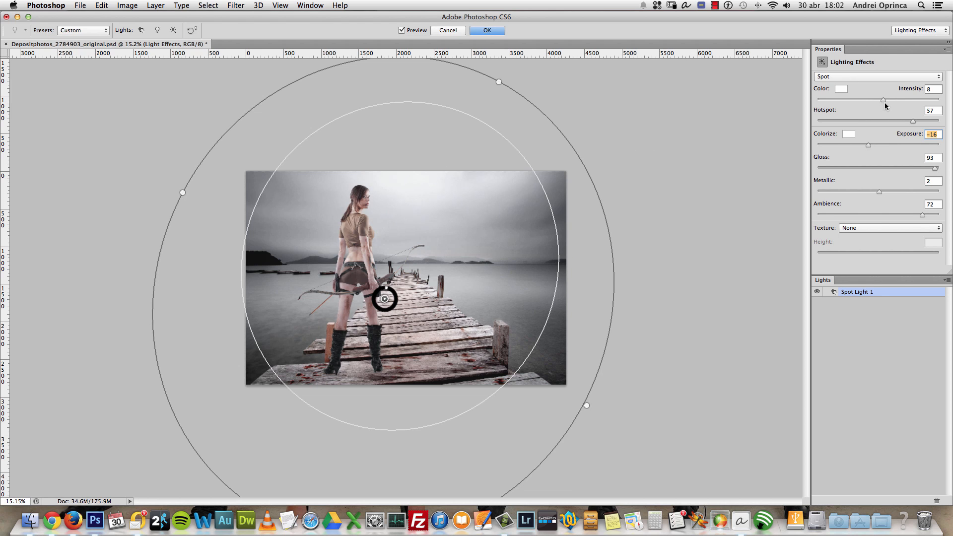
left_click_drag(883, 100, 886, 100)
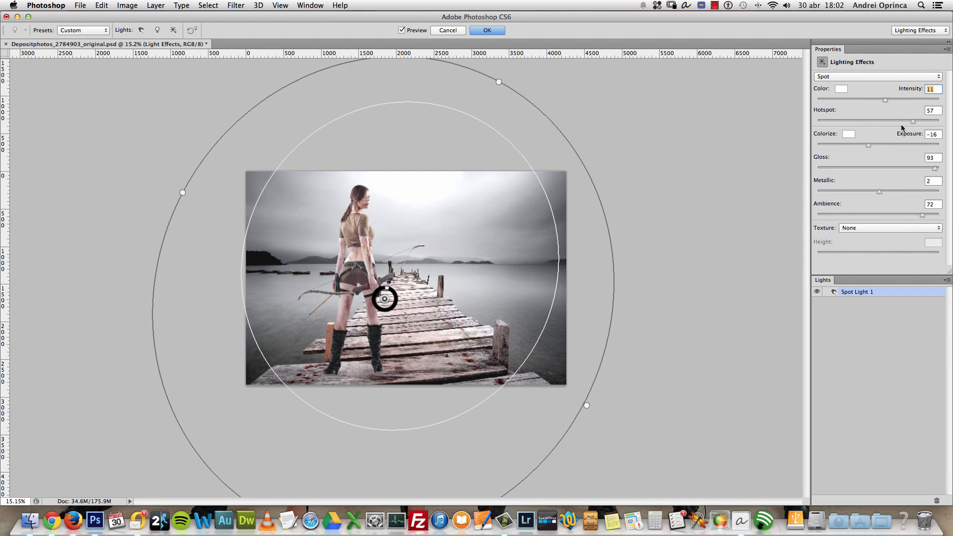
left_click_drag(913, 124, 911, 123)
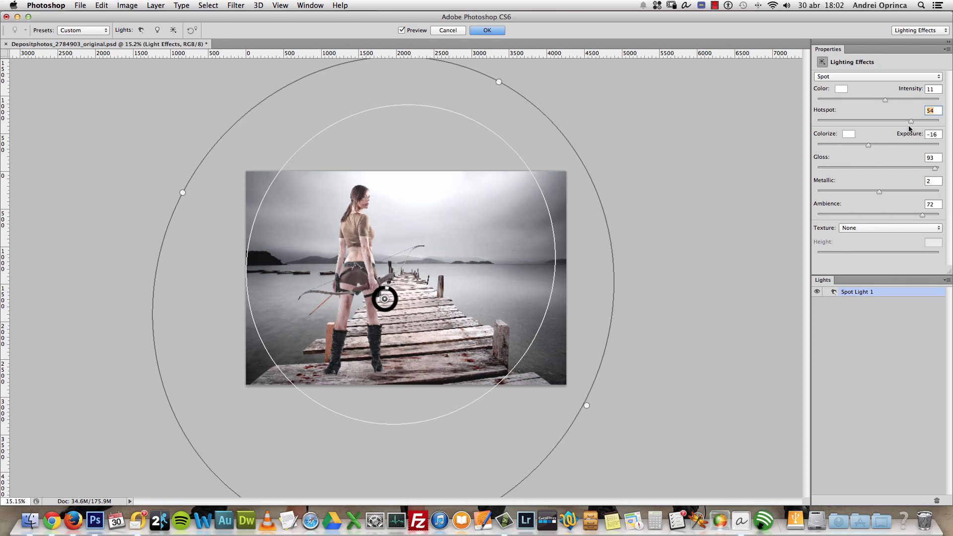
- Rebalance Spot Light 1 with exposure -35, ambience 80, gloss -73 and intensity 7
left_click_drag(868, 144, 858, 147)
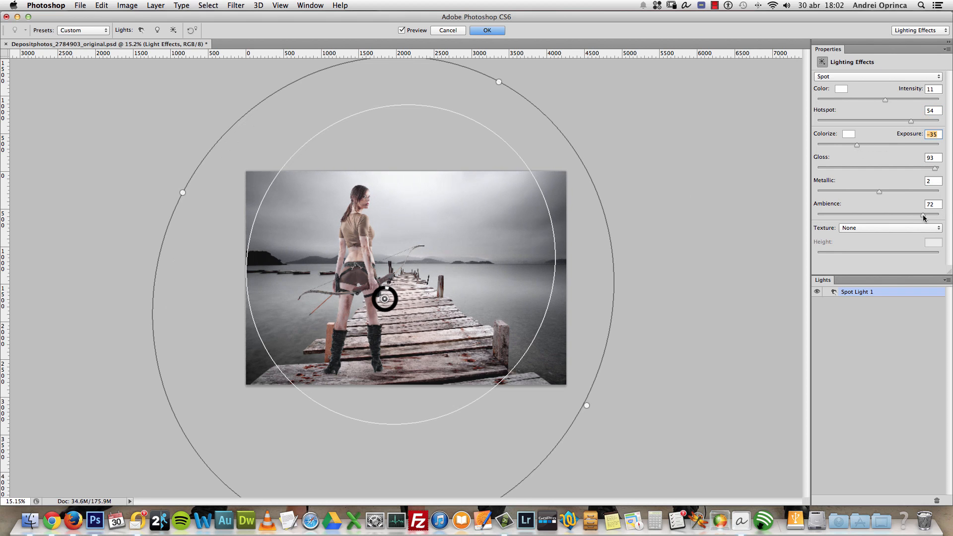
left_click_drag(922, 215, 927, 215)
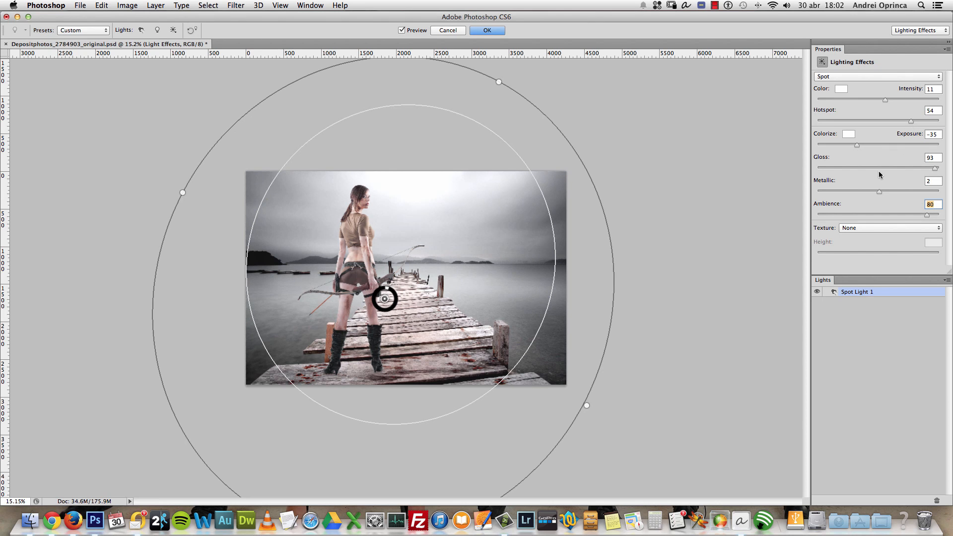
left_click_drag(936, 168, 833, 168)
left_click_drag(910, 121, 915, 122)
left_click_drag(886, 103, 884, 103)
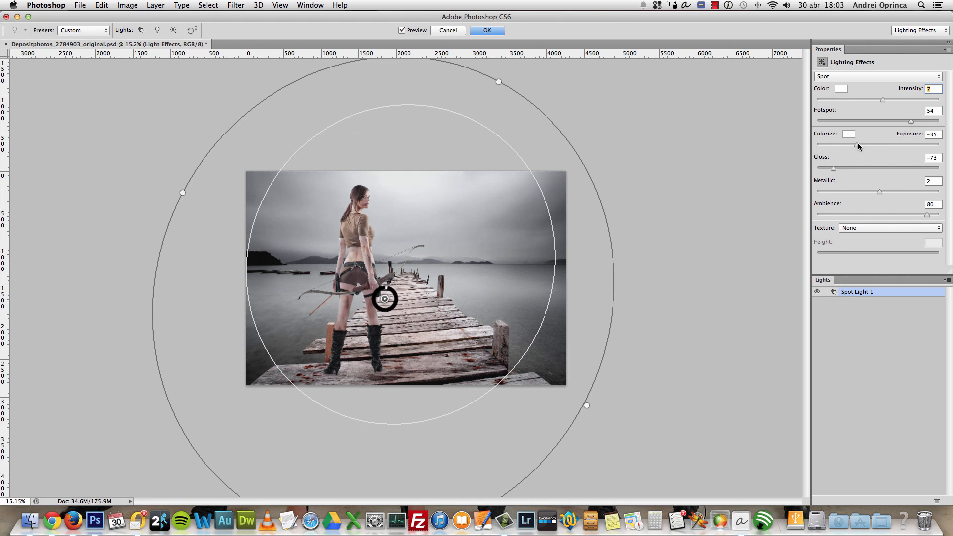
- Raise Spot Light 1's exposure to -3 and ambience to 85, and reduce its hotspot slightly
left_click_drag(856, 145, 876, 144)
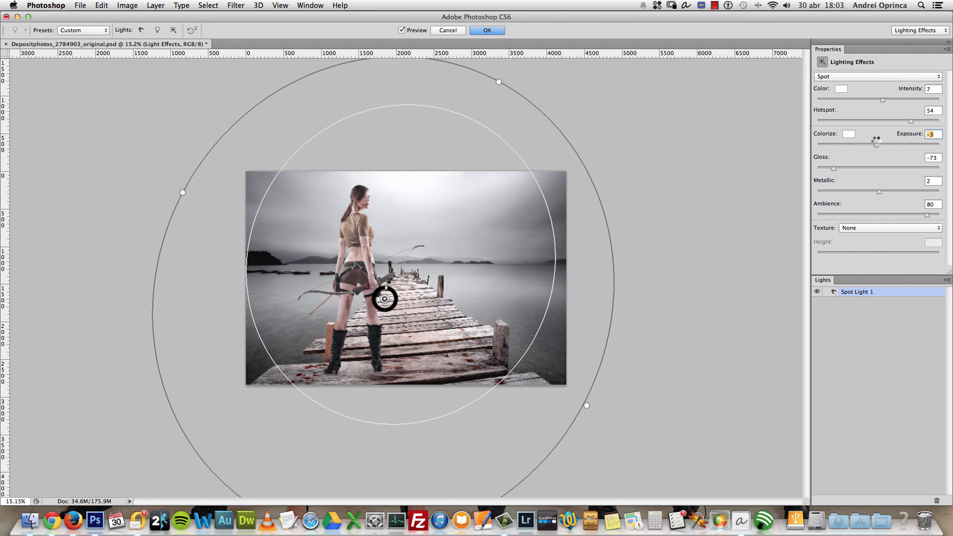
left_click_drag(927, 215, 930, 215)
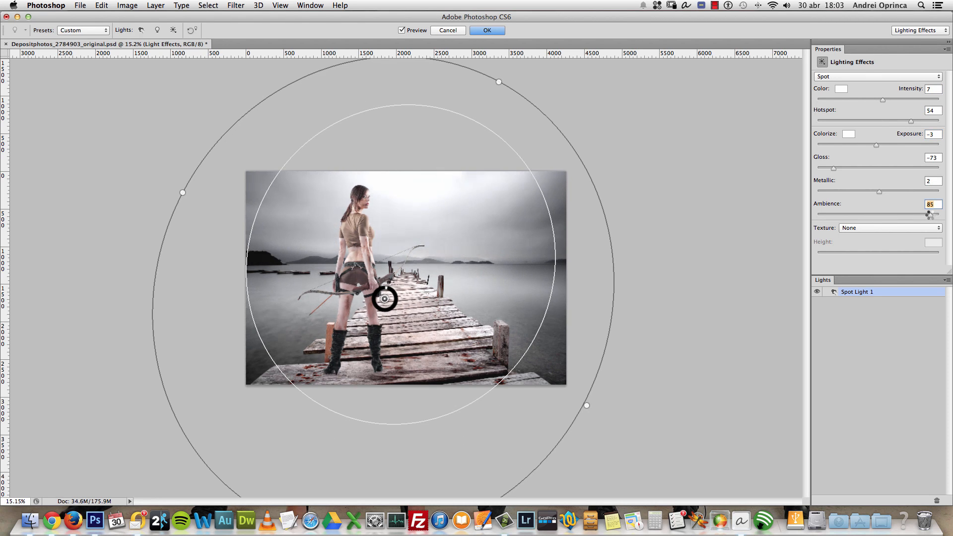
left_click_drag(911, 121, 905, 122)
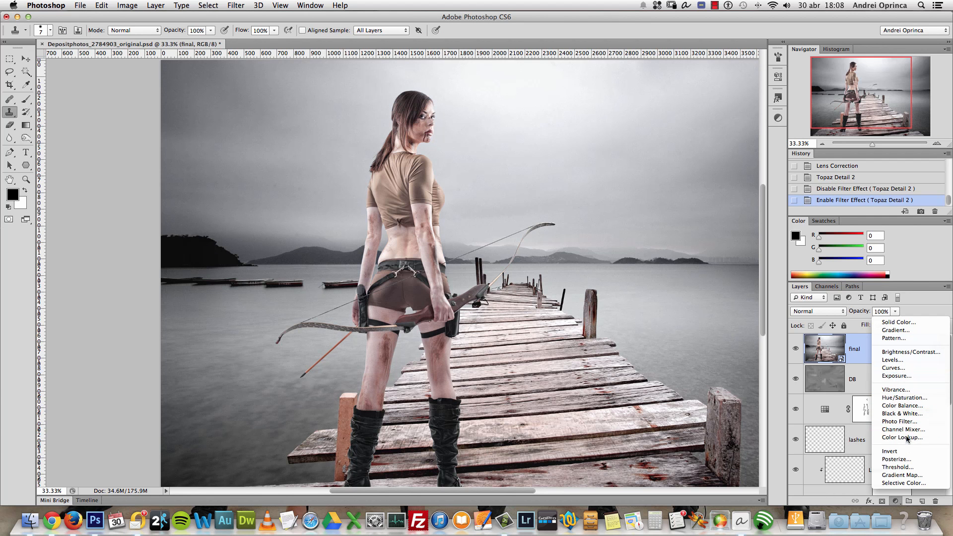
- Add a Vibrance adjustment layer above the final layer
left_click(911, 391)
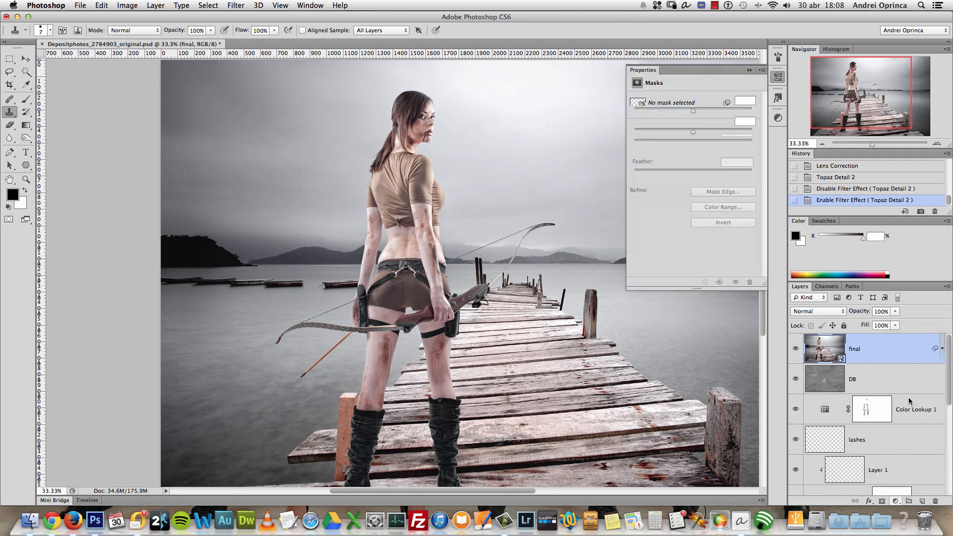